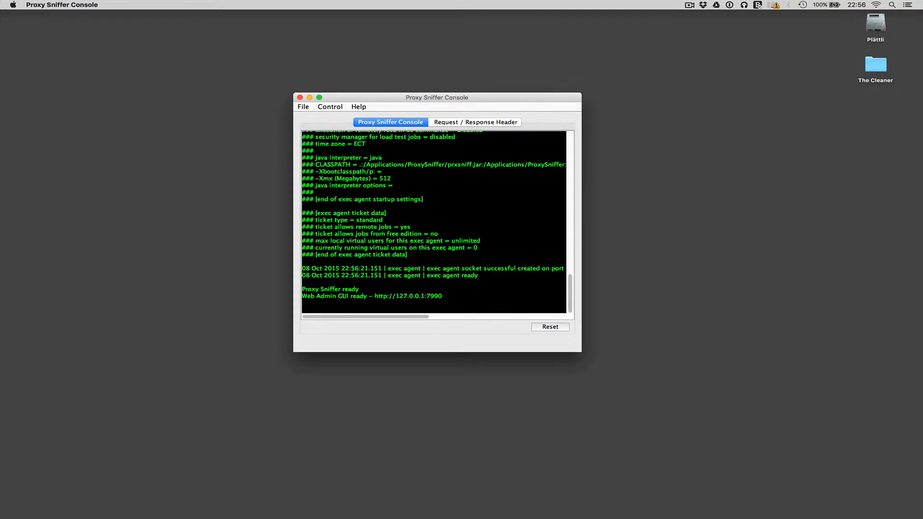
# - View the empty request and response header lists, then copy the Web Admin GUI address from the console output
pyautogui.click(447, 123)
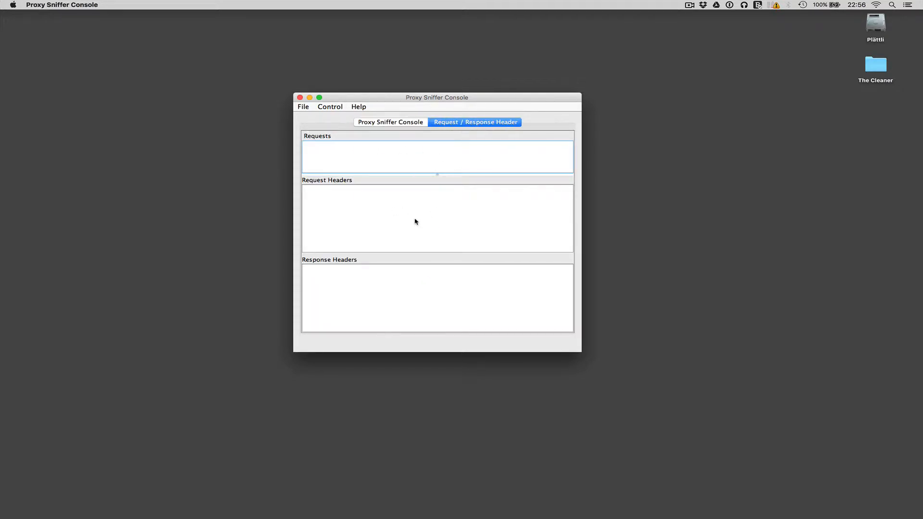
pyautogui.click(409, 124)
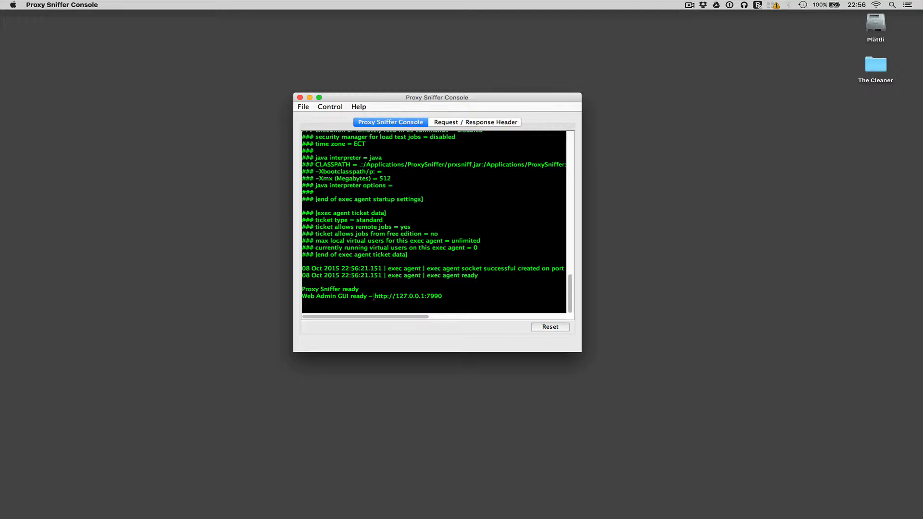
pyautogui.moveTo(375, 296); pyautogui.dragTo(444, 296)
pyautogui.press('super+c')
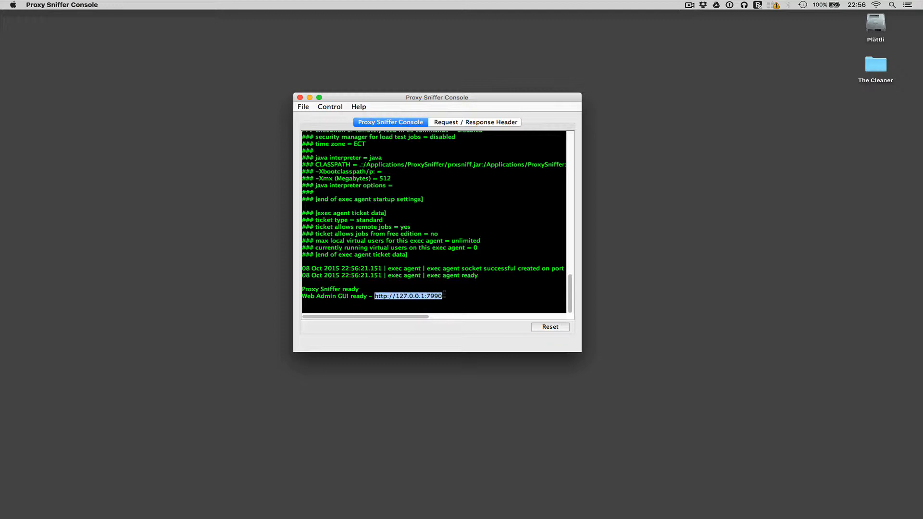
pyautogui.hotkey('alt', 'space')
pyautogui.write('fir')
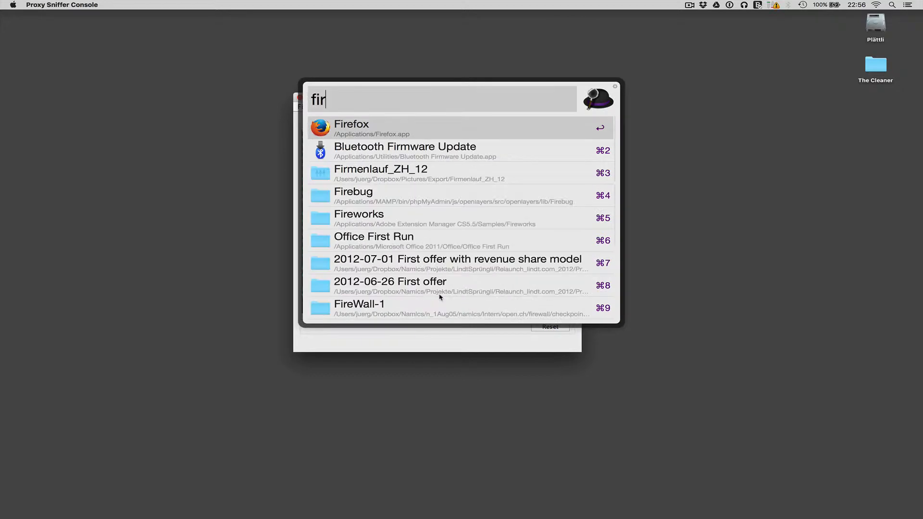
pyautogui.press('Return')
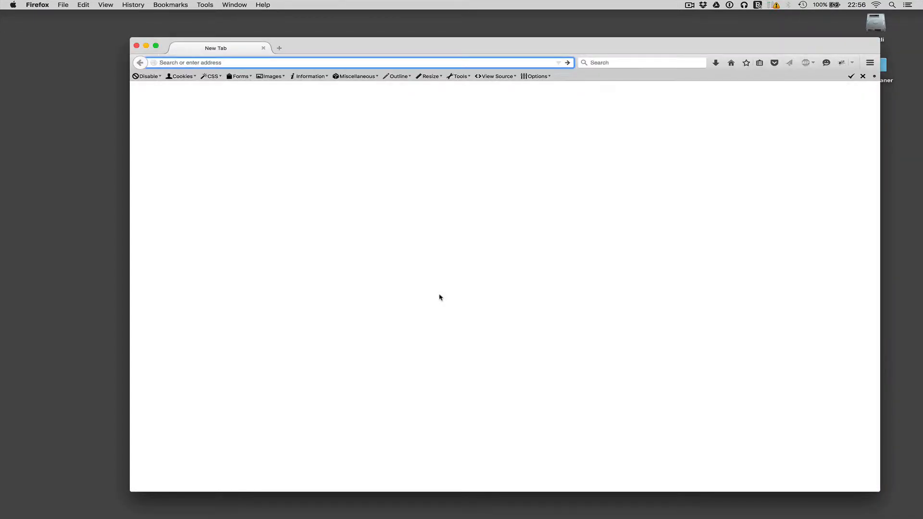
pyautogui.press('super+v')
pyautogui.press('Return')
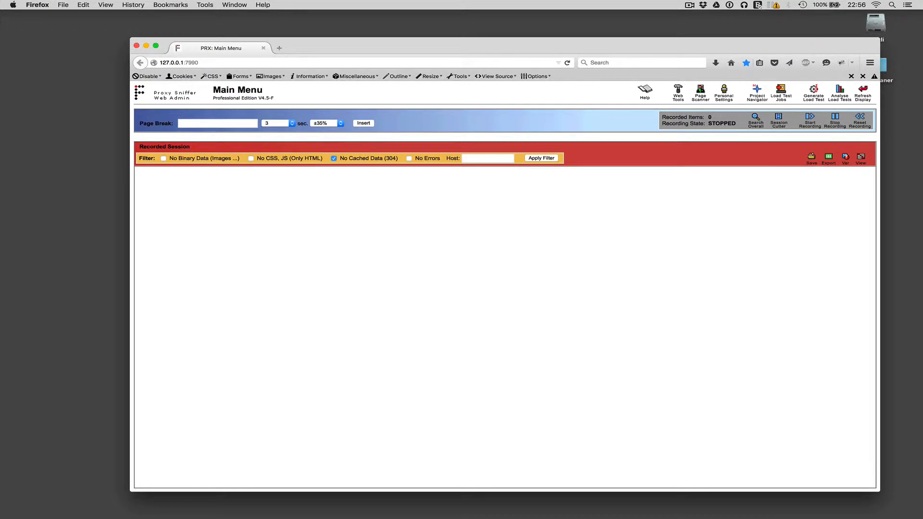
# - Switch to Google Chrome and open the chrome://settings page
pyautogui.hotkey('alt', 'space')
pyautogui.write('ch')
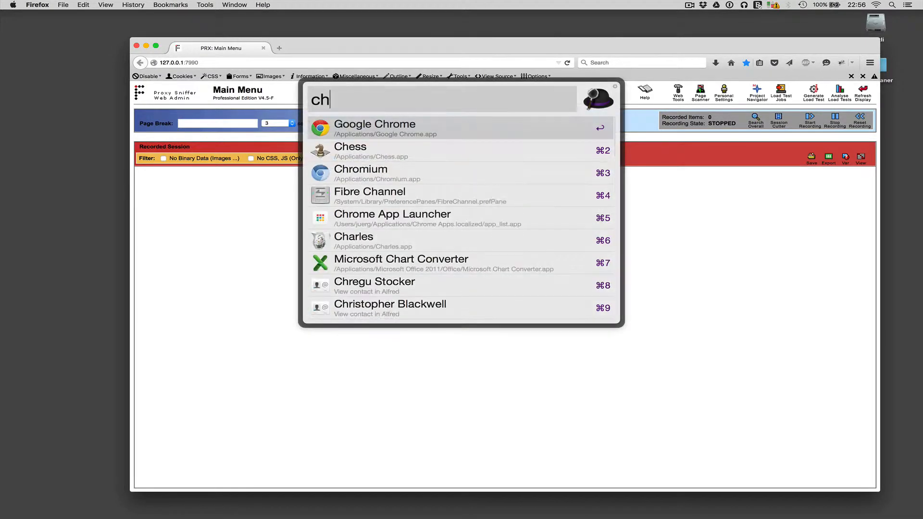
pyautogui.press('Return')
pyautogui.write('chrome://settings')
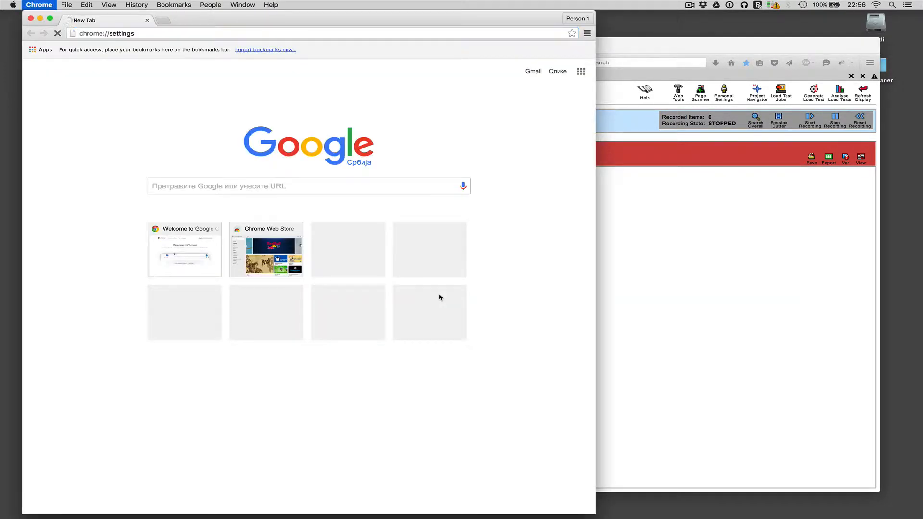
pyautogui.press('Return')
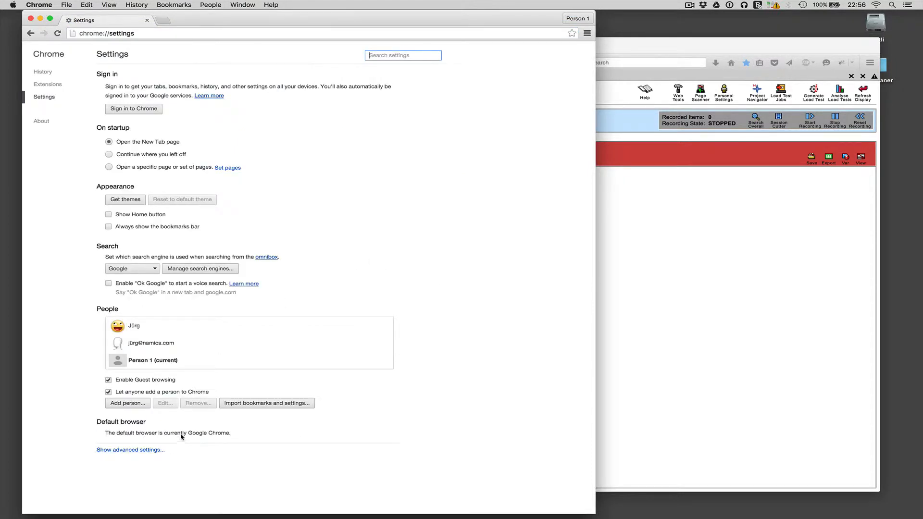
# - Show Chrome's advanced settings and open the system proxy settings from the Network section
pyautogui.click(161, 450)
pyautogui.scroll(-10, 370, 332)
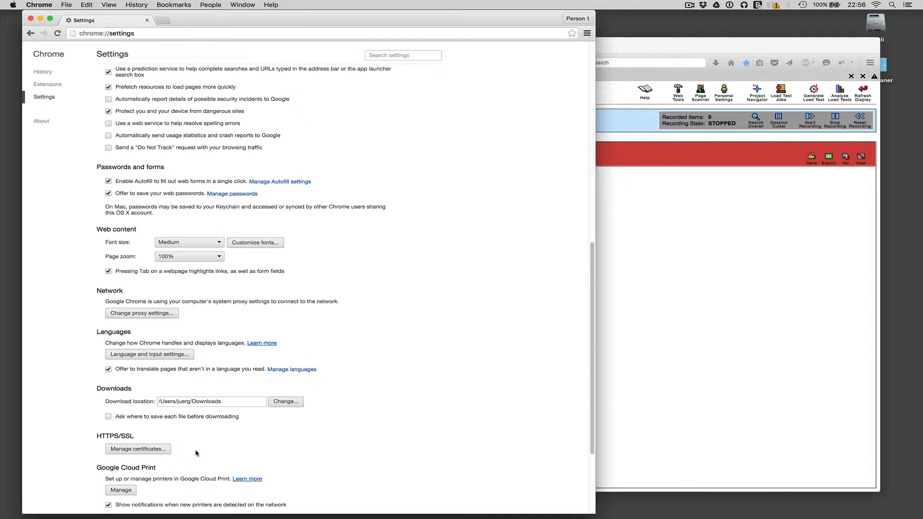
pyautogui.scroll(-5, 369, 273)
pyautogui.click(125, 187)
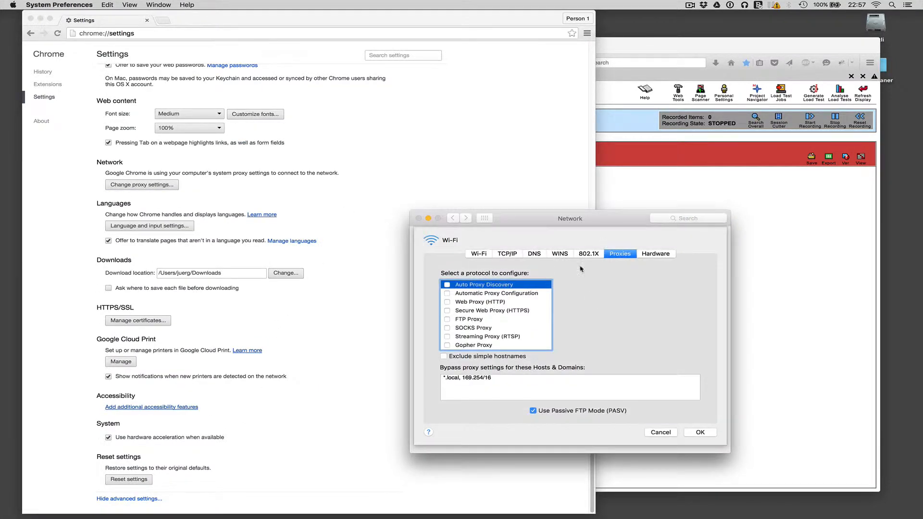
# - Enable the Web Proxy (HTTP) with server 127.0.0.1 and port 7999, apply it, and quit System Preferences
pyautogui.click(481, 302)
pyautogui.click(620, 285)
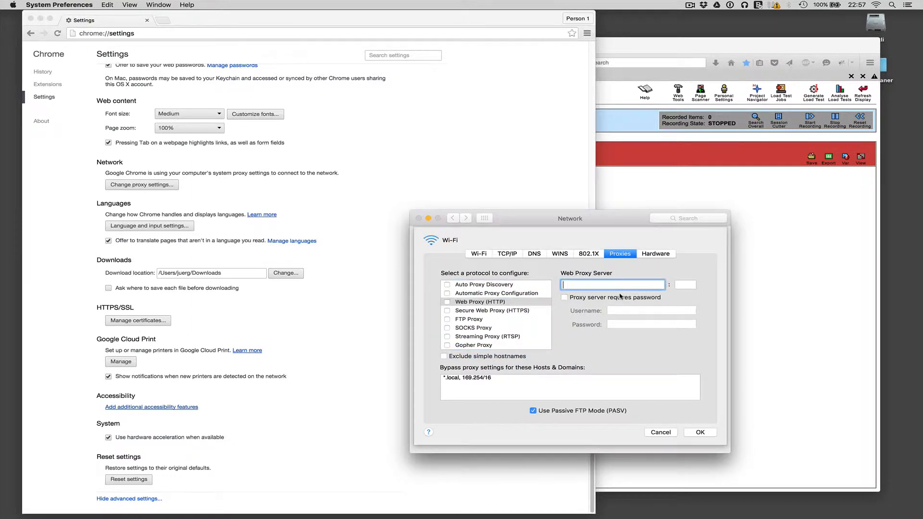
pyautogui.write('127.0.0.1')
pyautogui.press('Tab')
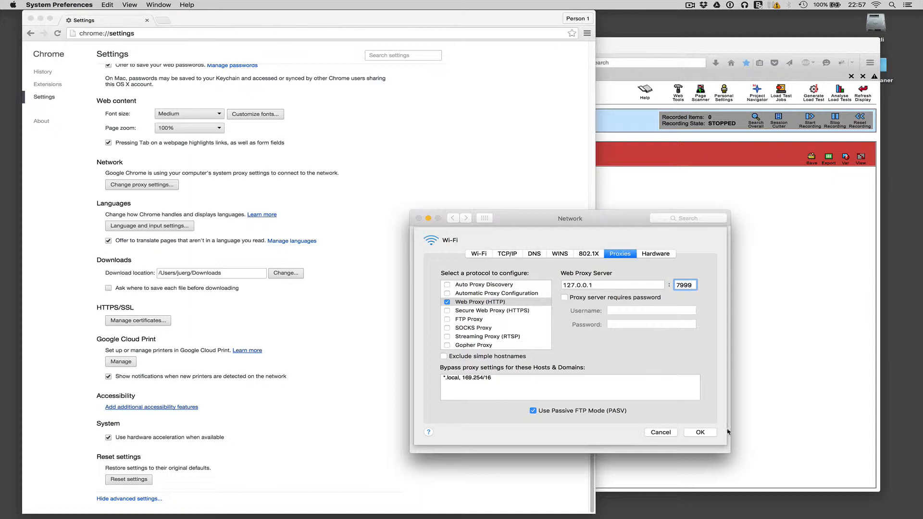
pyautogui.click(701, 432)
pyautogui.click(705, 443)
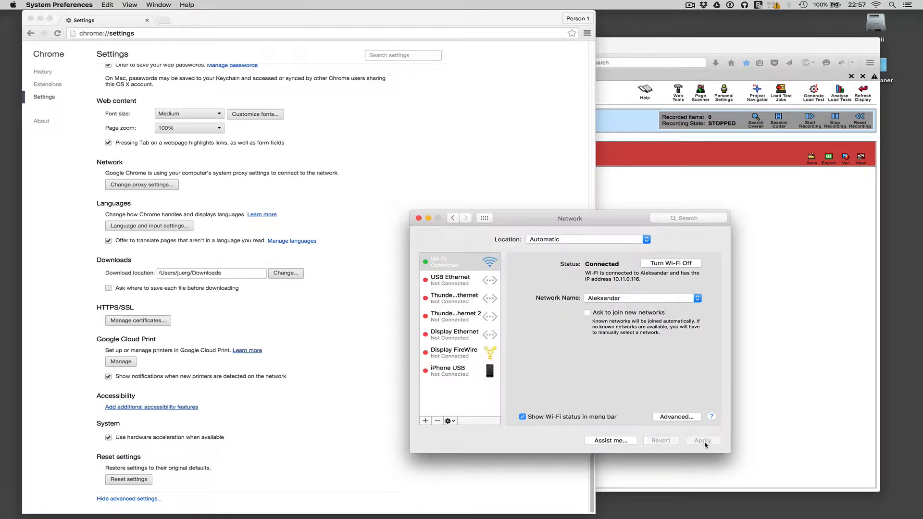
pyautogui.press('super+q')
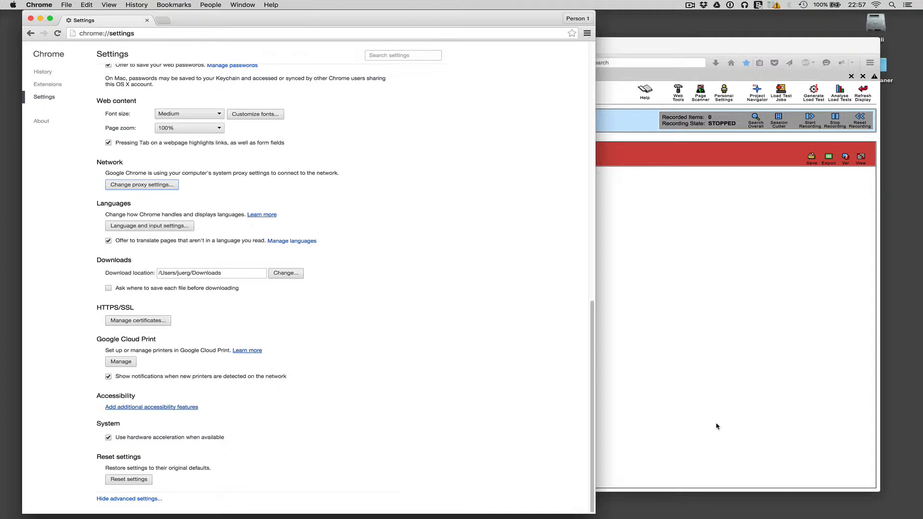
# - Load blog.namics.com in Chrome through the proxy
pyautogui.click(159, 35)
pyautogui.write('bl')
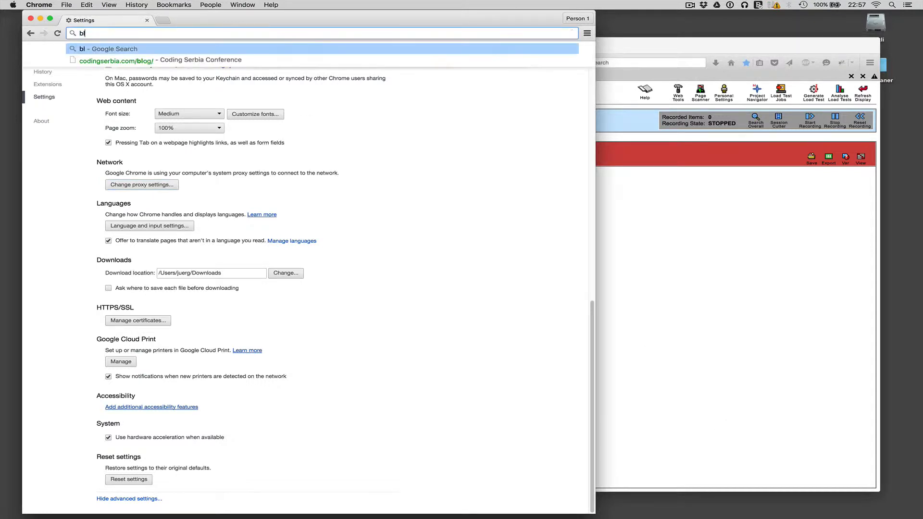
pyautogui.write('og.namics.com')
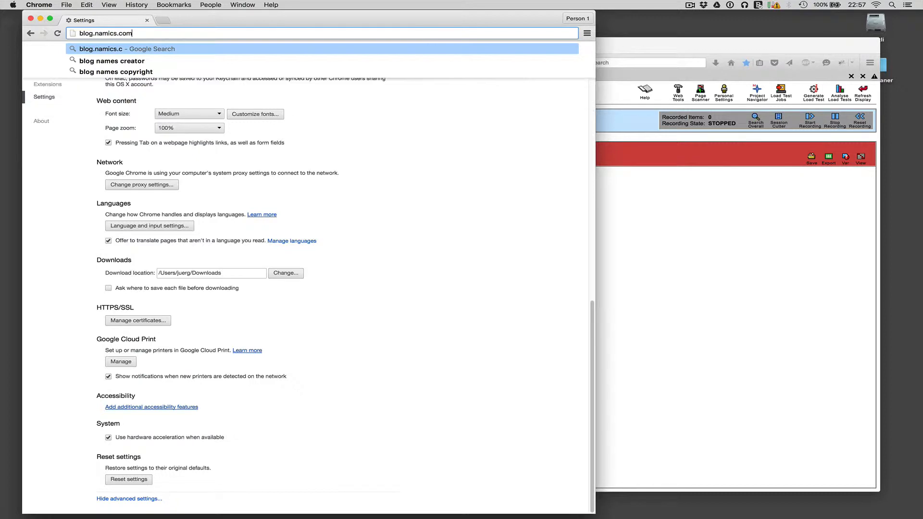
pyautogui.press('Return')
pyautogui.press('super+Tab')
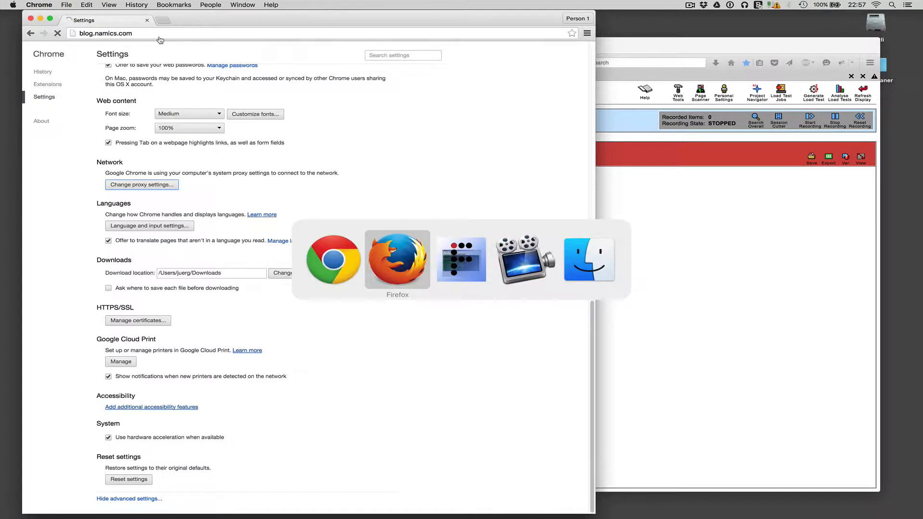
pyautogui.press('super+Tab')
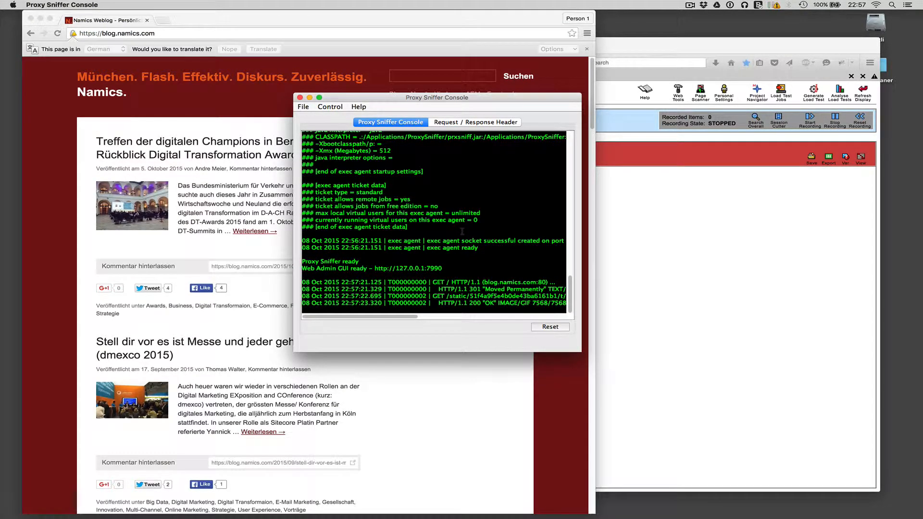
pyautogui.click(479, 123)
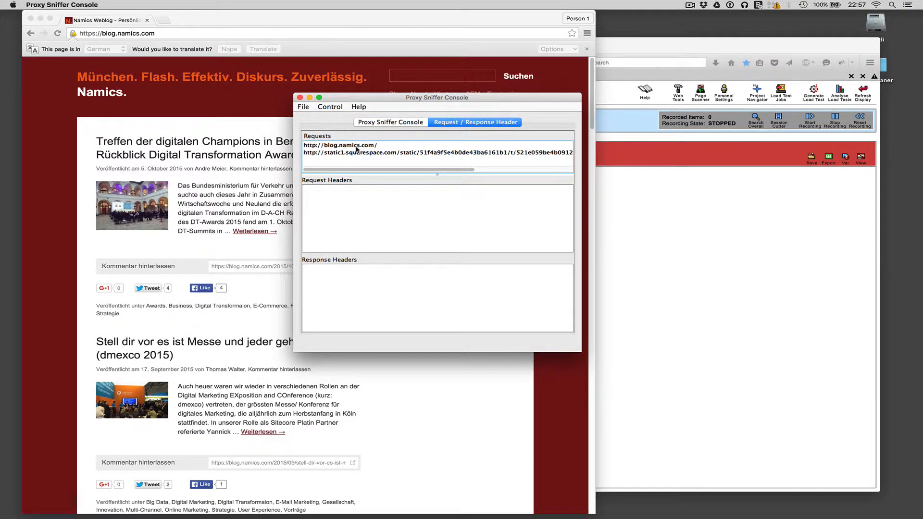
pyautogui.click(357, 145)
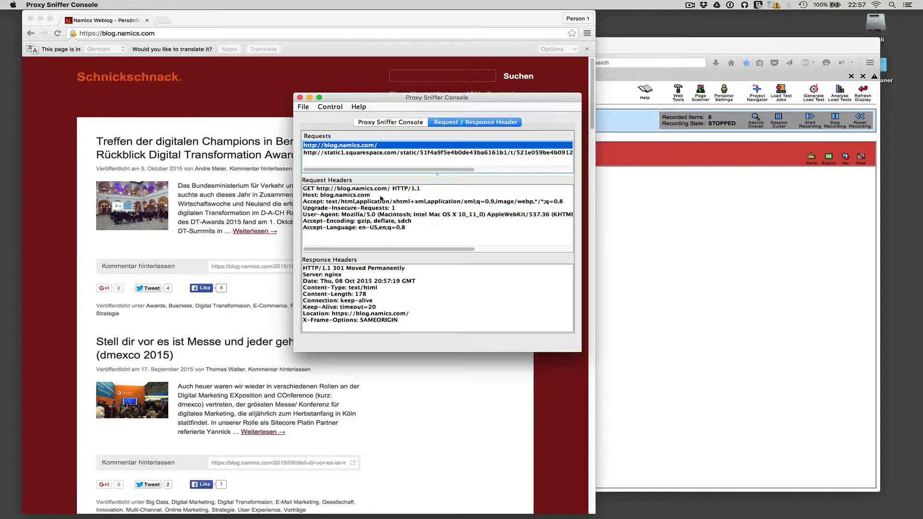
pyautogui.hscroll(2, 381, 198)
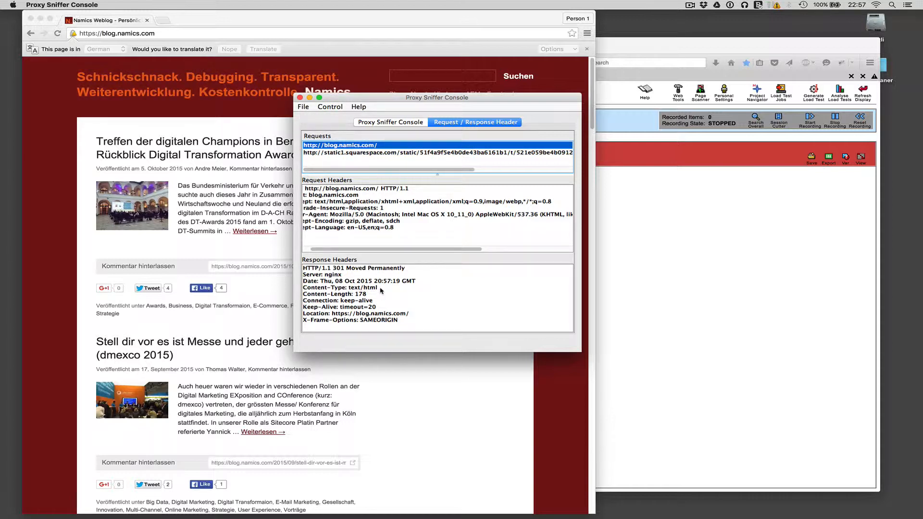
# - Switch back to Chrome, dismiss the translation offer, and copy the address codingserbia.com from the address bar
pyautogui.click(470, 434)
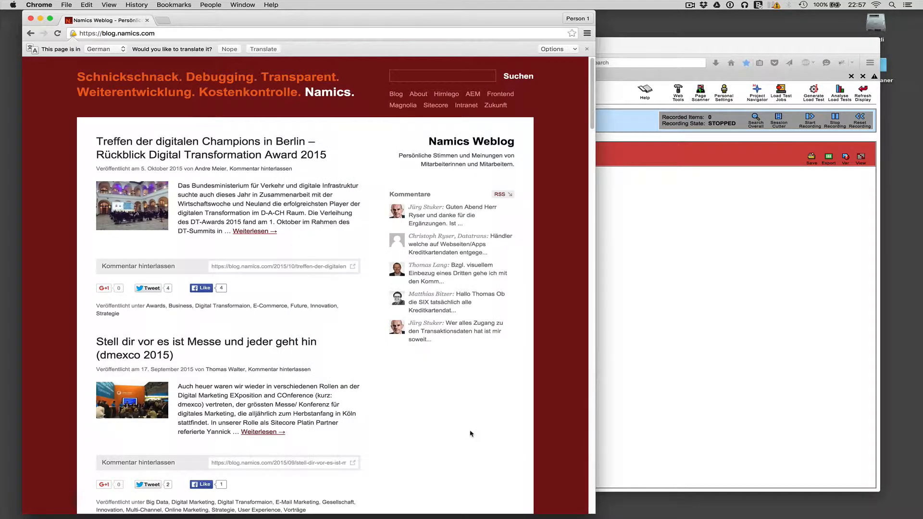
pyautogui.click(587, 49)
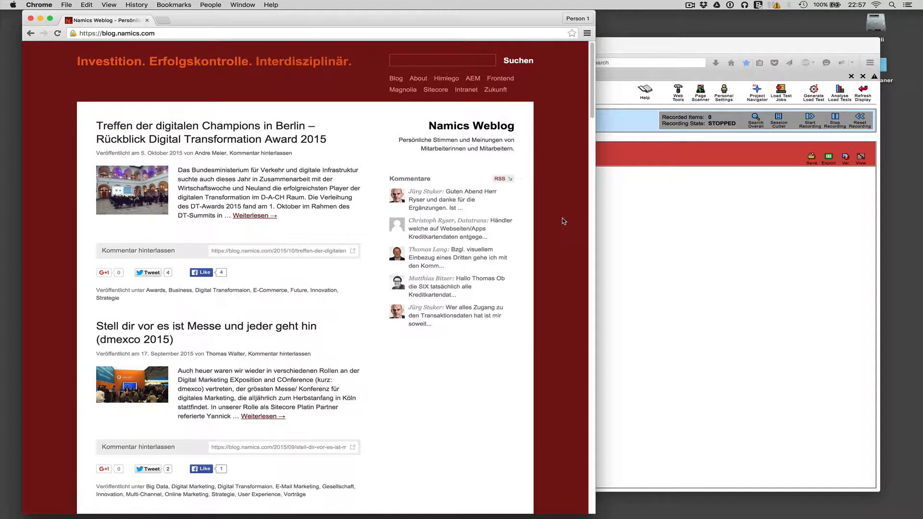
pyautogui.click(318, 33)
pyautogui.write('codingserbia')
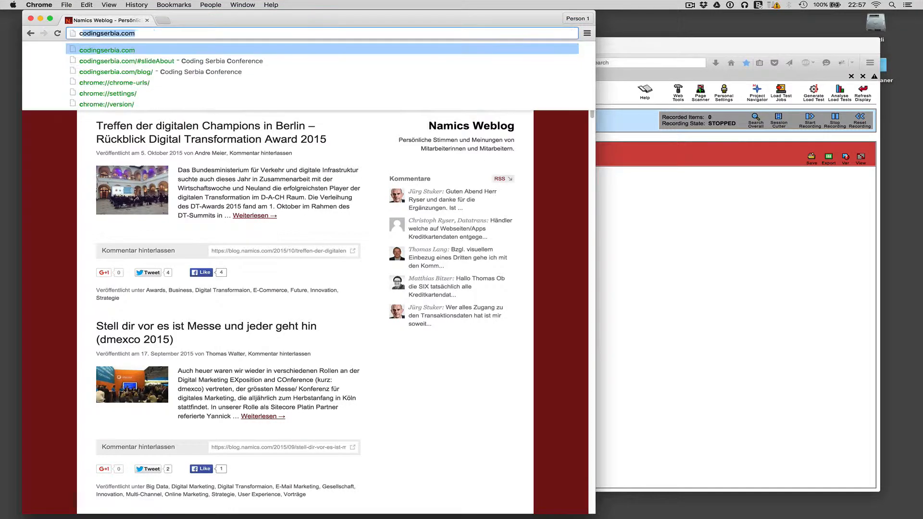
pyautogui.press('super+a')
pyautogui.press('super+c')
# - Clear Chrome's browsing history, download history, cookies and cached files from the beginning of time
pyautogui.press('super+comma')
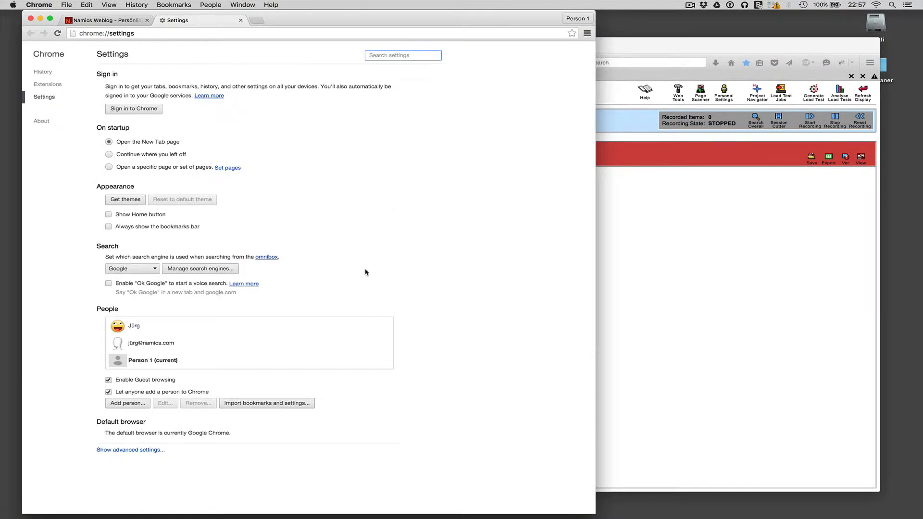
pyautogui.click(153, 449)
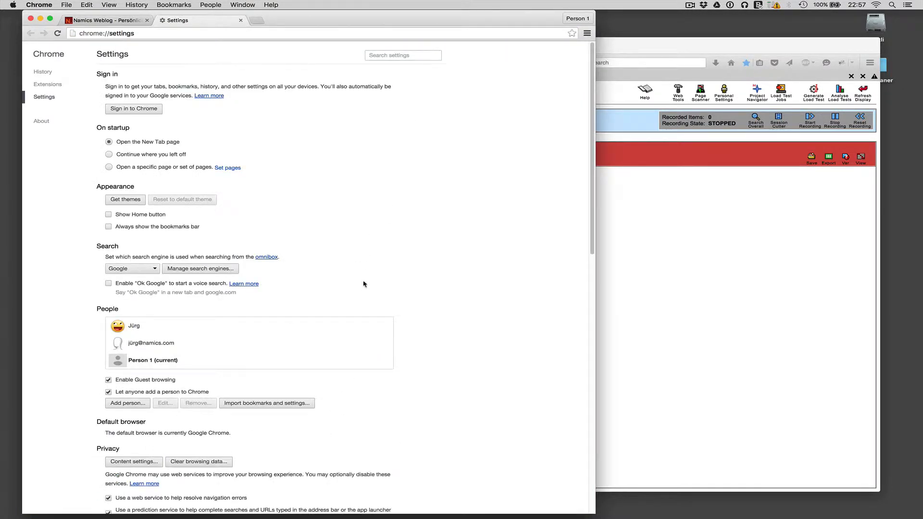
pyautogui.click(211, 460)
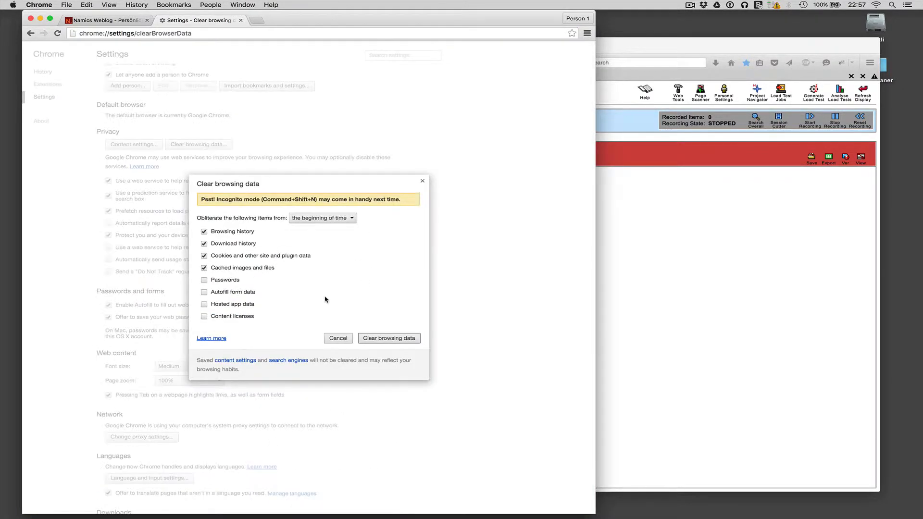
pyautogui.click(383, 339)
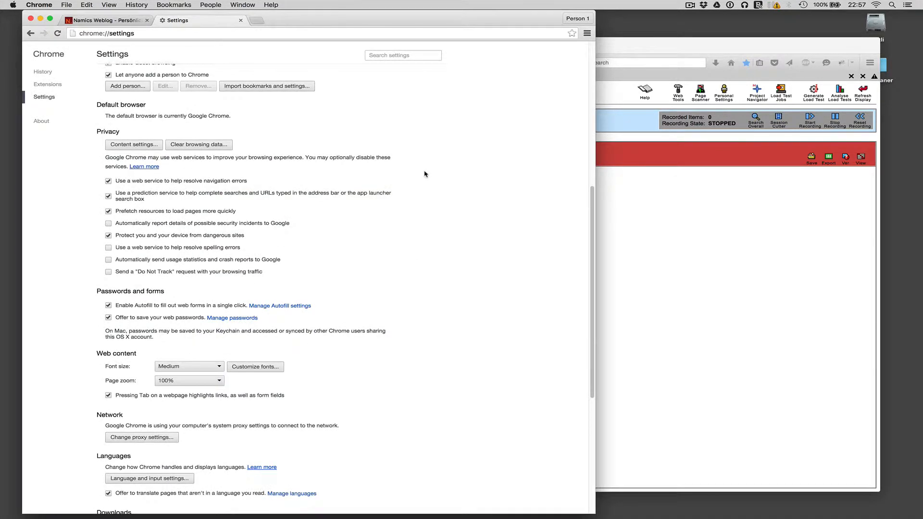
# - Switch to the Proxy Sniffer Web Admin in Firefox and start recording a session
pyautogui.click(900, 306)
pyautogui.click(783, 285)
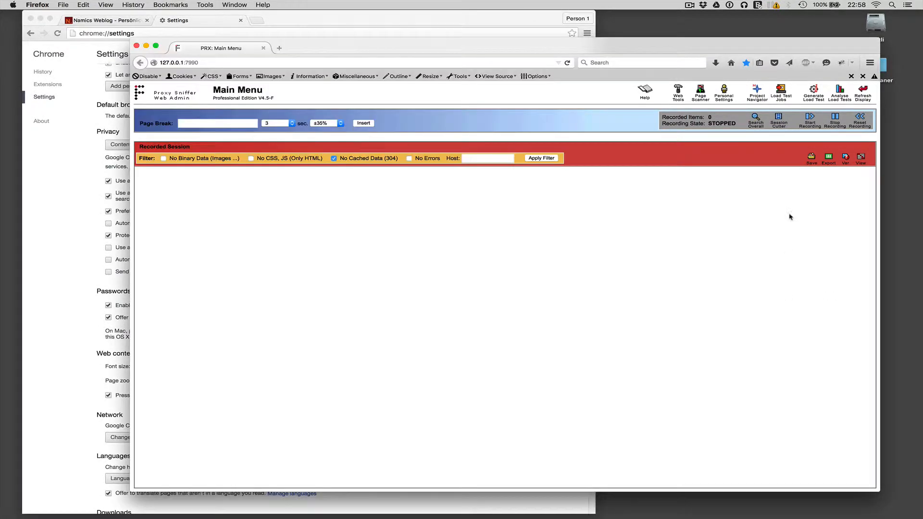
pyautogui.click(810, 119)
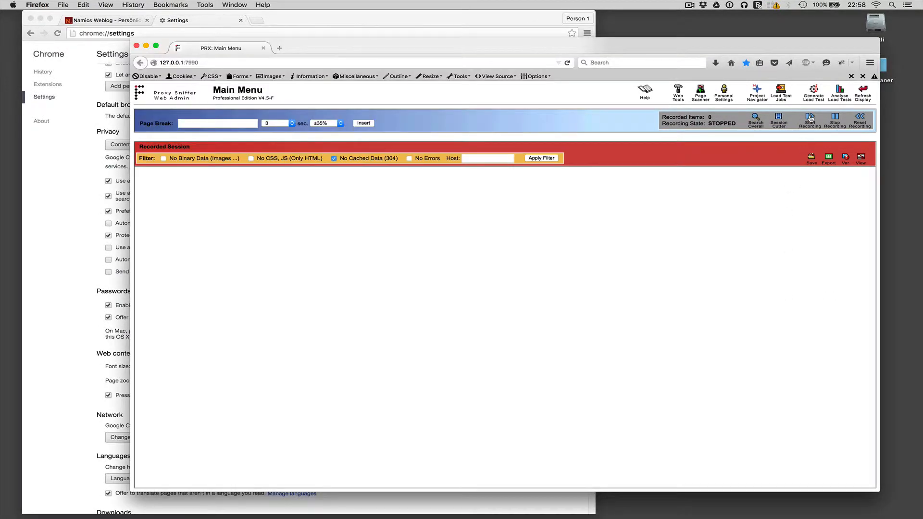
# - Insert a page break named Home into the recorded session
pyautogui.click(244, 122)
pyautogui.write('H9ome')
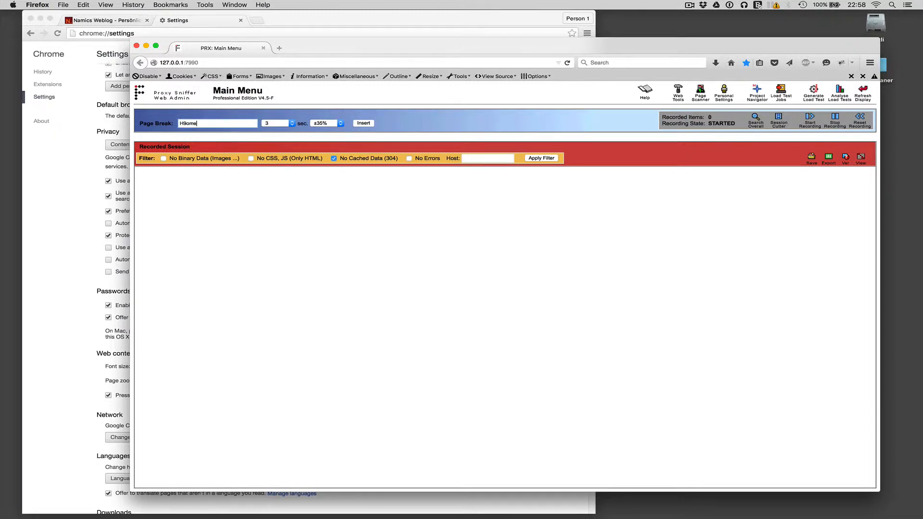
pyautogui.write('ome')
pyautogui.press('Return')
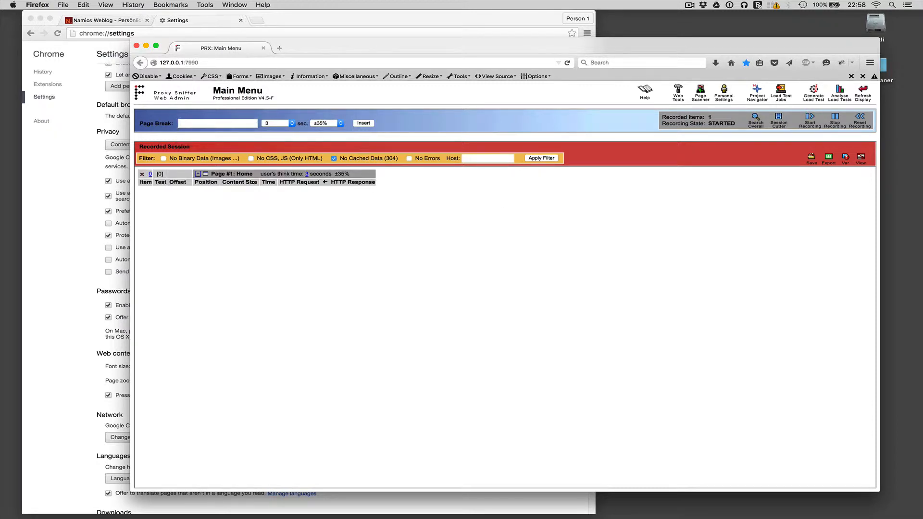
# - Switch to Chrome and load the copied address codingserbia.com in place of the settings page
pyautogui.click(95, 38)
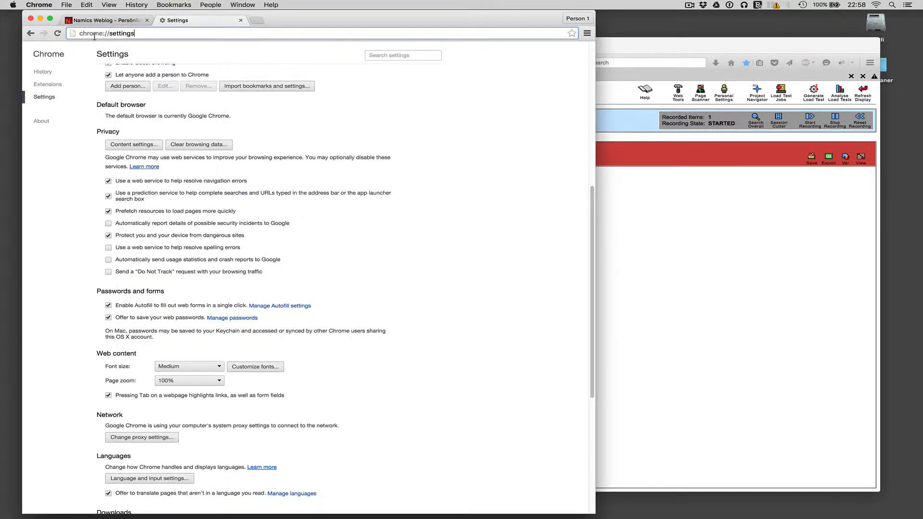
pyautogui.click(94, 34)
pyautogui.press('super+v')
pyautogui.press('Return')
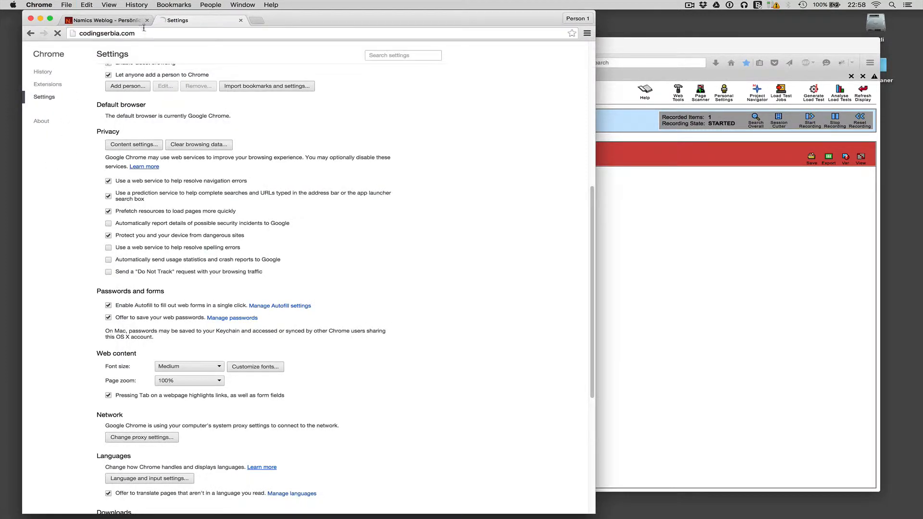
# - Close the Namics Weblog tab in Chrome and insert a page break named Menu Speakers in Proxy Sniffer in Firefox
pyautogui.click(146, 20)
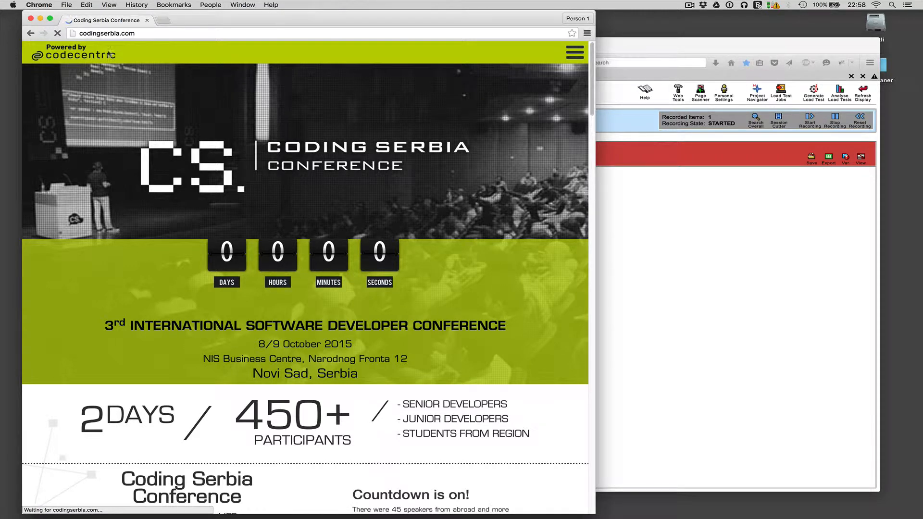
pyautogui.press('super+Tab')
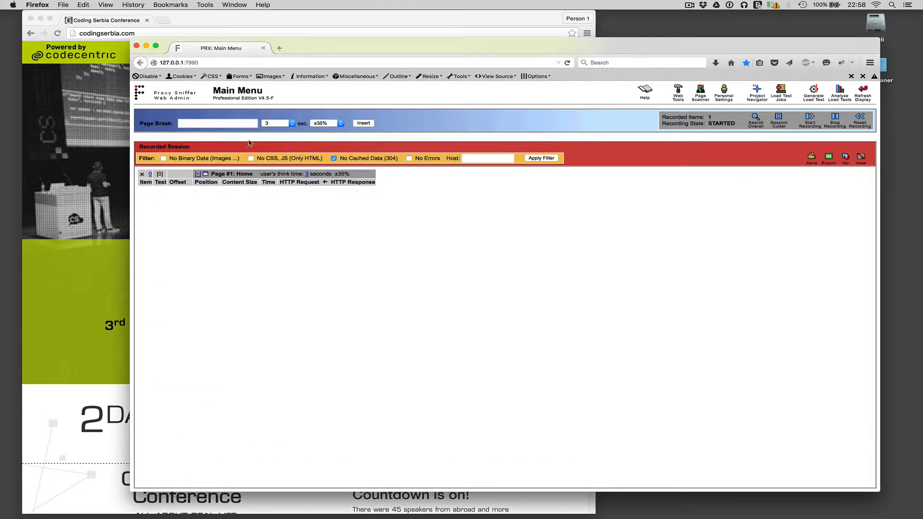
pyautogui.click(222, 124)
pyautogui.write('Men')
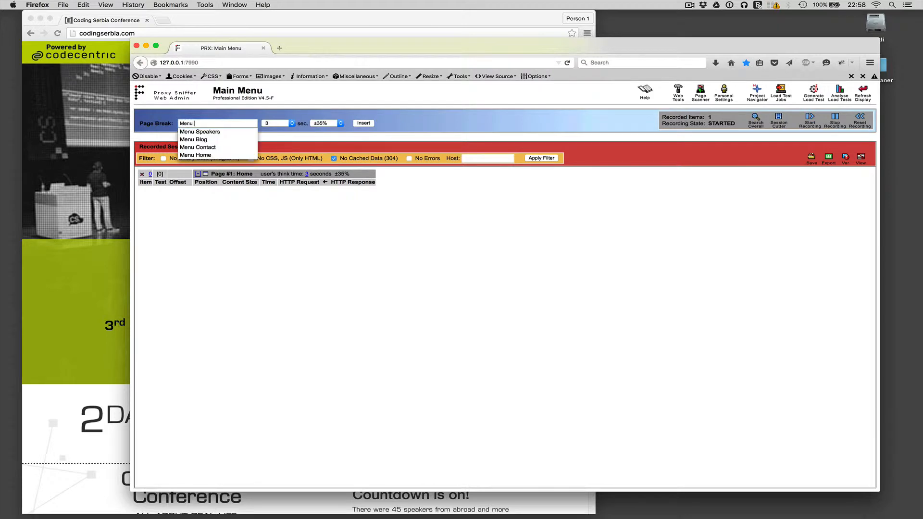
pyautogui.write('u')
pyautogui.click(222, 131)
# - Switch to Chrome, go to the site's Speakers section, and open and close the first speaker's profile
pyautogui.press('super+Tab')
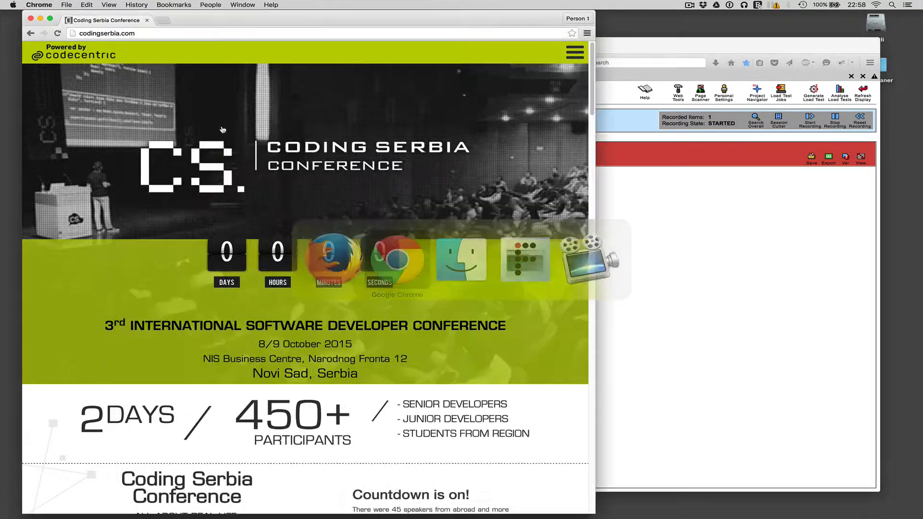
pyautogui.press('super+Tab')
pyautogui.press('super+Tab')
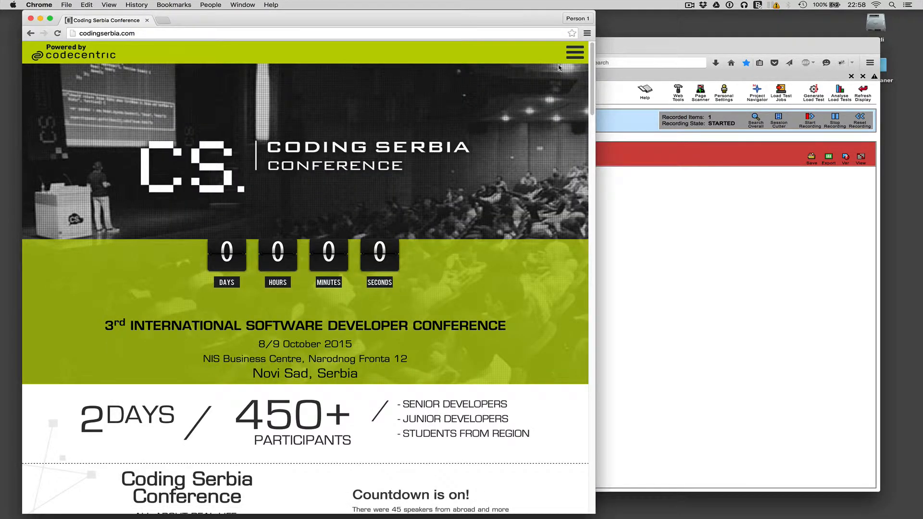
pyautogui.click(574, 54)
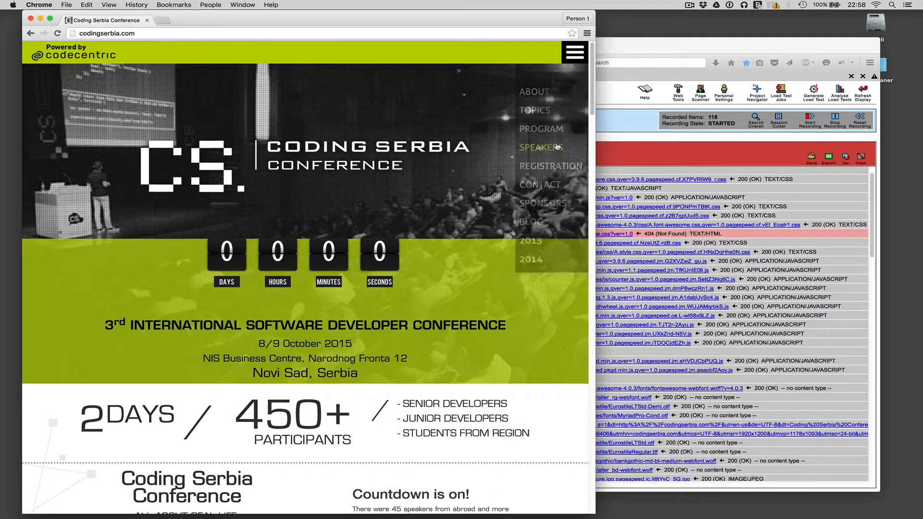
pyautogui.click(556, 146)
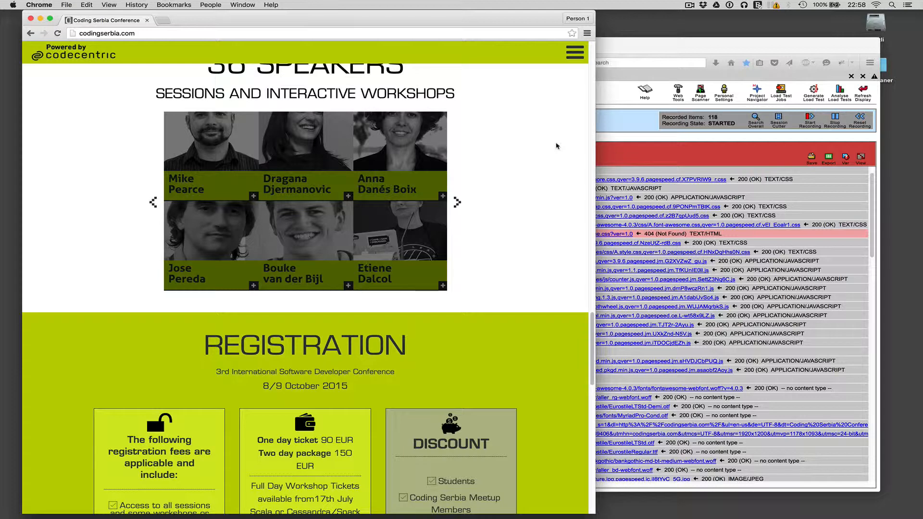
pyautogui.click(228, 153)
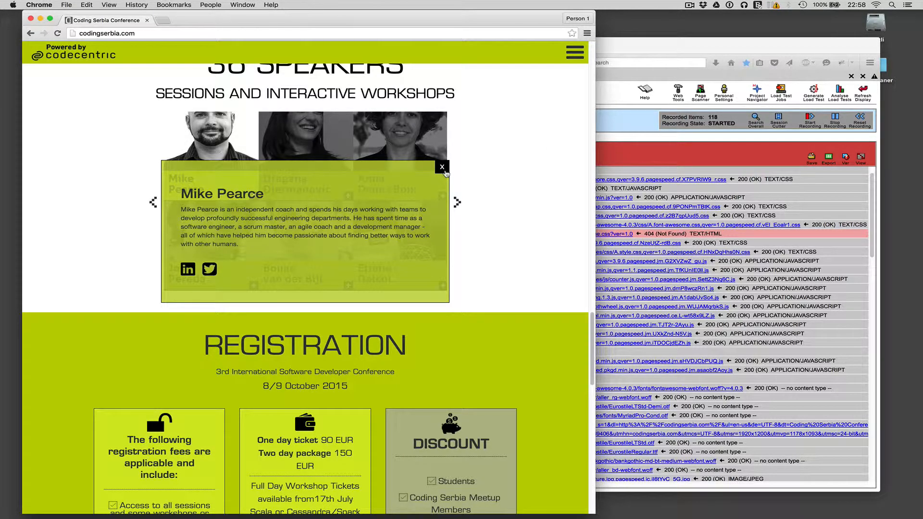
pyautogui.click(444, 171)
# - Switch to Proxy Sniffer in Firefox and insert a page break named Menu Blog into the recorded session
pyautogui.press('super+Tab')
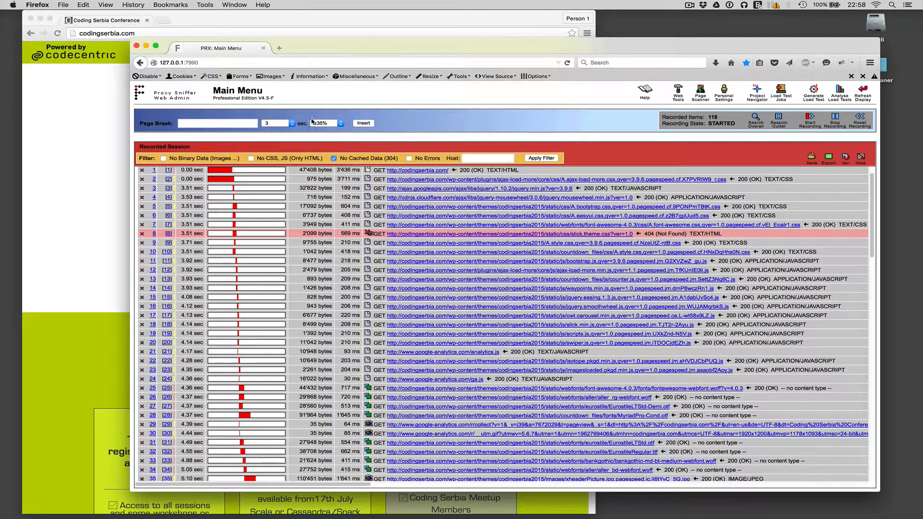
pyautogui.click(183, 123)
pyautogui.write('Men')
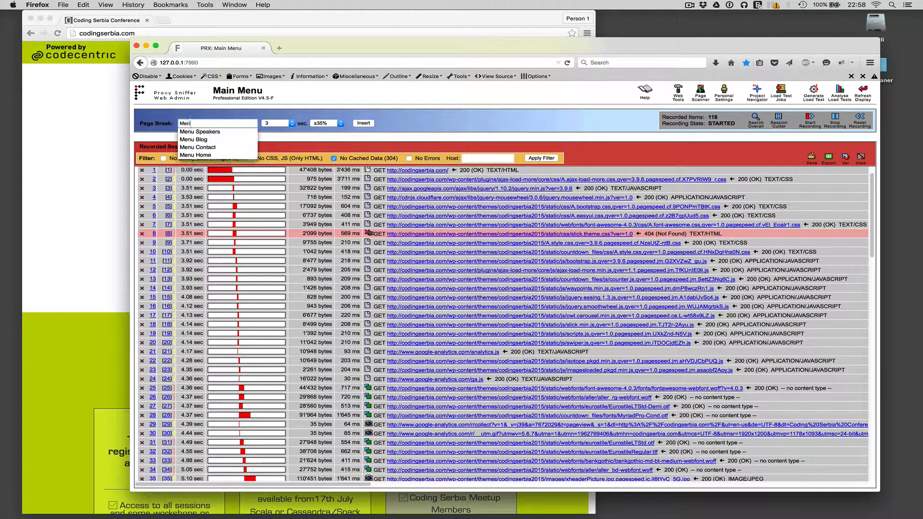
pyautogui.write('u')
pyautogui.press('Down')
pyautogui.press('Down')
pyautogui.press('Return')
pyautogui.press('Return')
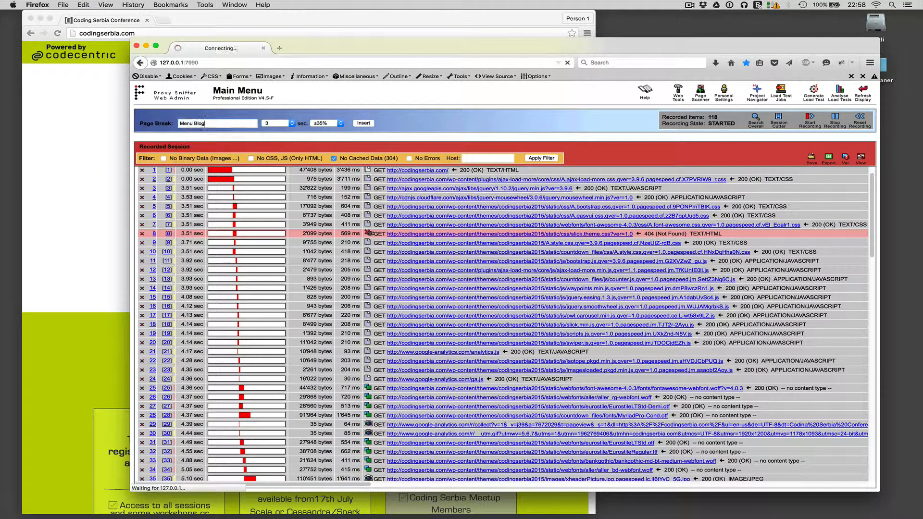
# - Switch to Chrome and open the Blog page from the site's navigation
pyautogui.press('super+Tab')
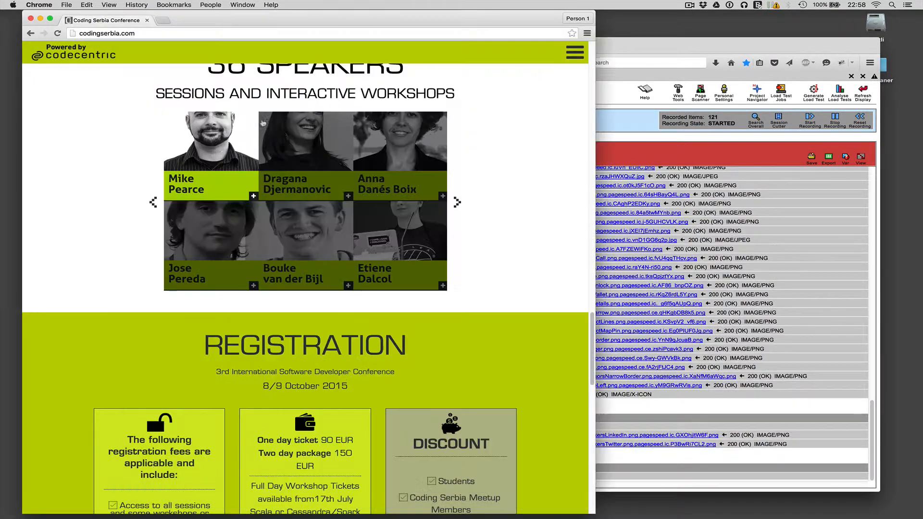
pyautogui.click(575, 58)
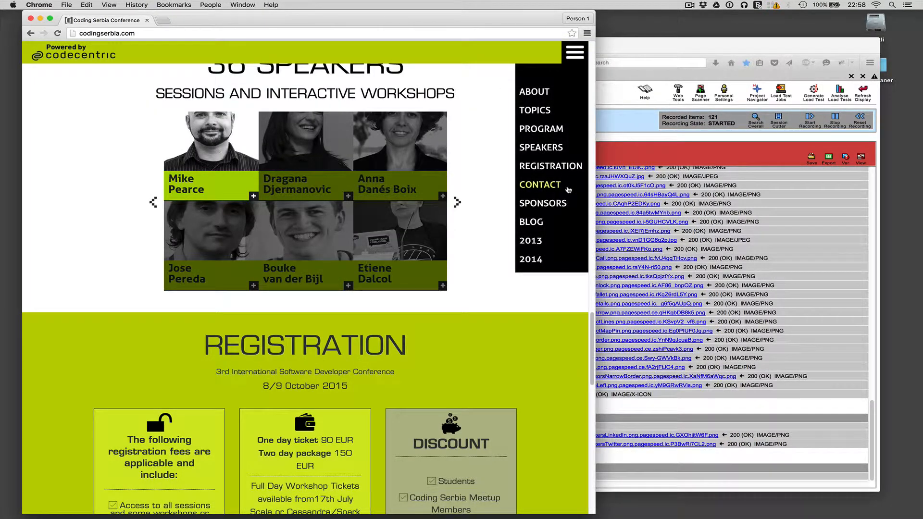
pyautogui.click(543, 223)
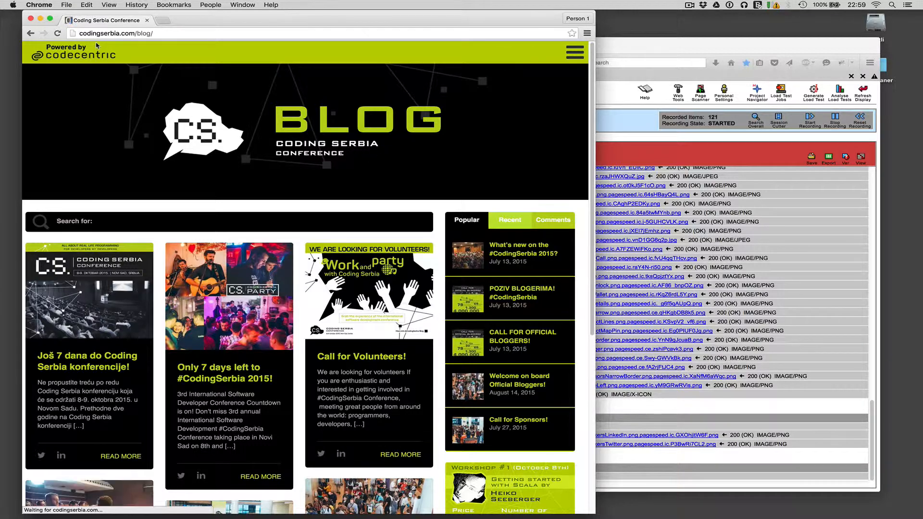
# - Switch to Proxy Sniffer in Firefox and insert a page break named Menu Contact into the recorded session
pyautogui.click(609, 124)
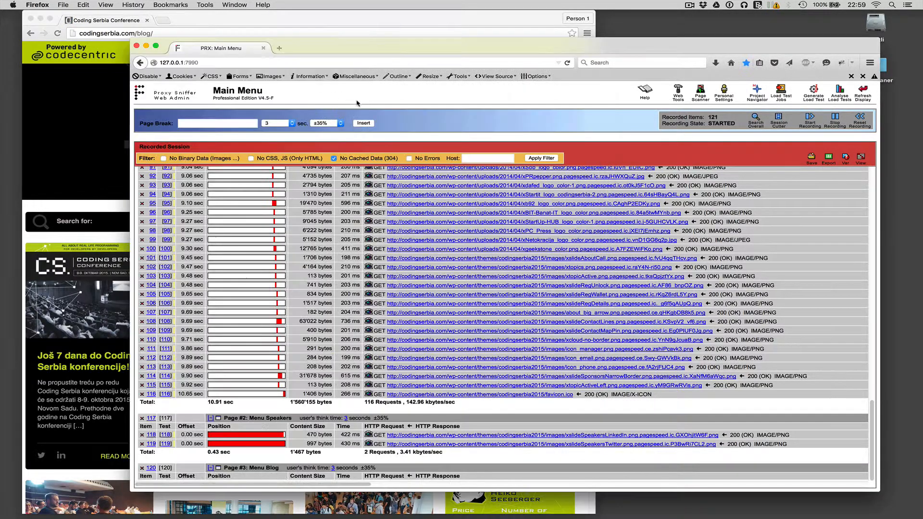
pyautogui.click(225, 123)
pyautogui.write('Menu')
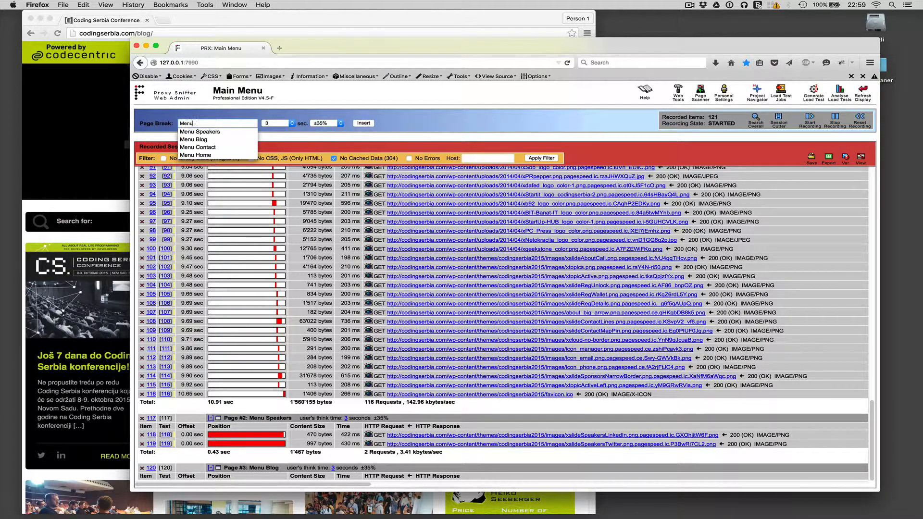
pyautogui.press('Down')
pyautogui.press('Down')
pyautogui.press('Down')
pyautogui.press('Return')
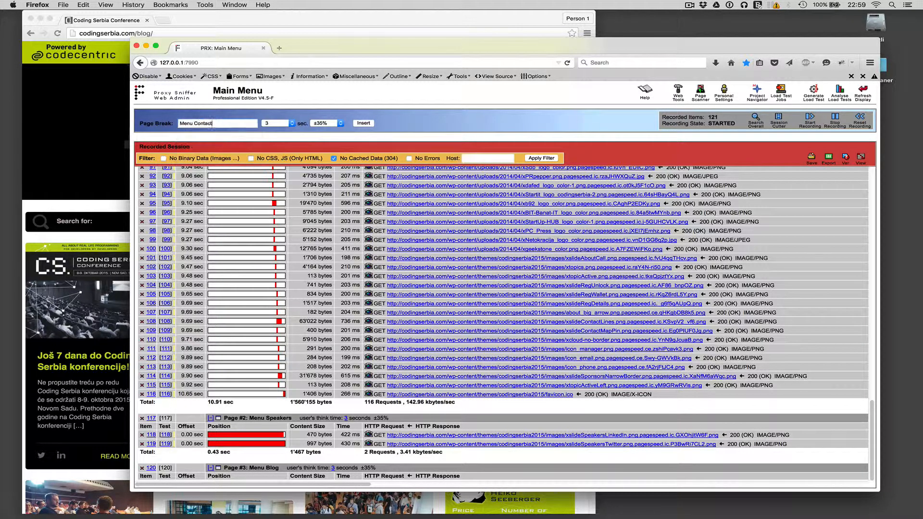
pyautogui.press('Return')
# - Switch to Chrome and go to the site's Contact section from the blog page
pyautogui.press('super+Tab')
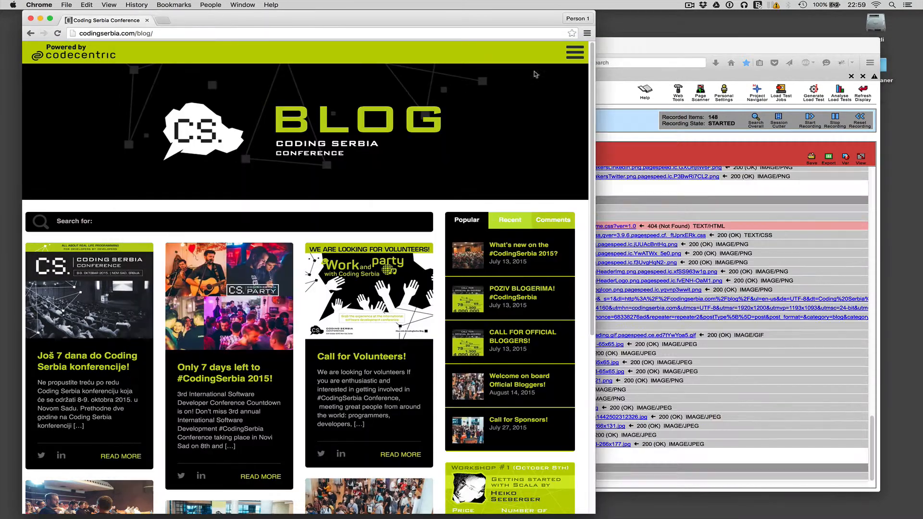
pyautogui.click(579, 55)
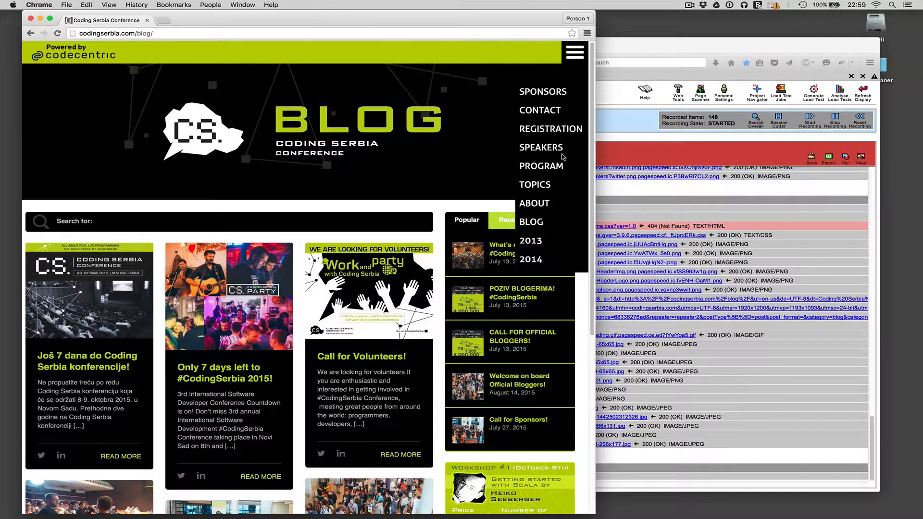
pyautogui.click(533, 110)
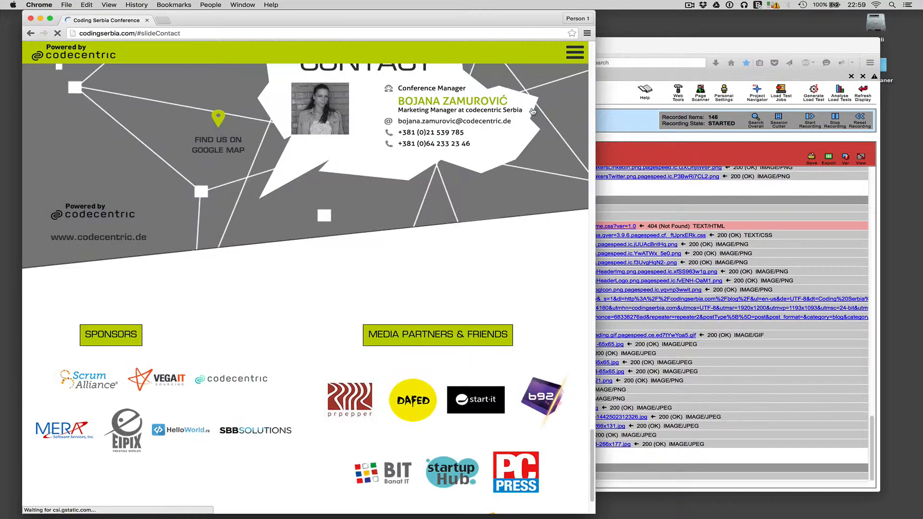
# - Switch to Proxy Sniffer in Firefox, stop the recording and reposition its window on the desktop
pyautogui.press('super+Tab')
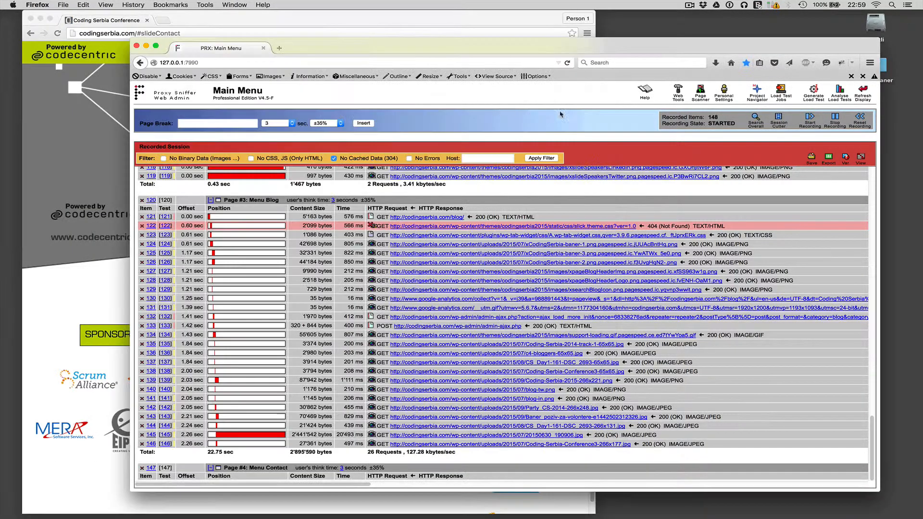
pyautogui.click(837, 118)
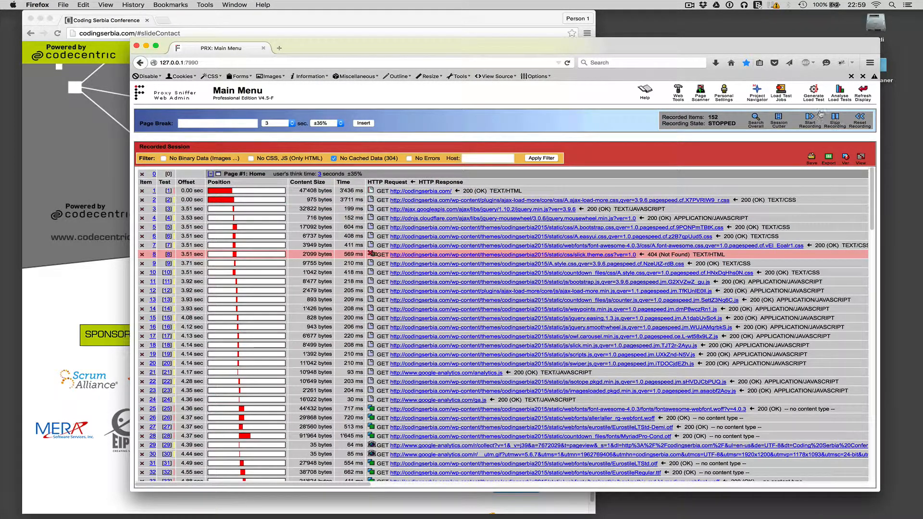
pyautogui.click(487, 20)
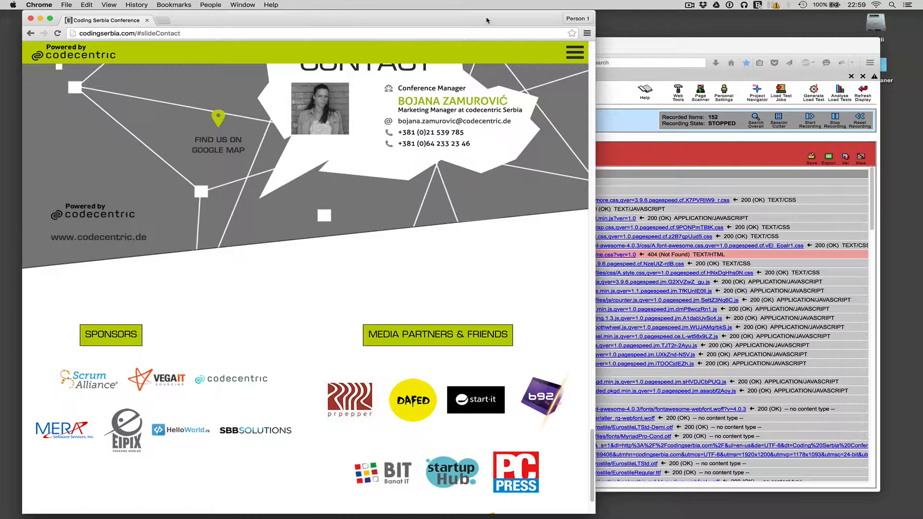
pyautogui.press('super+Tab')
pyautogui.moveTo(508, 49); pyautogui.dragTo(419, 31)
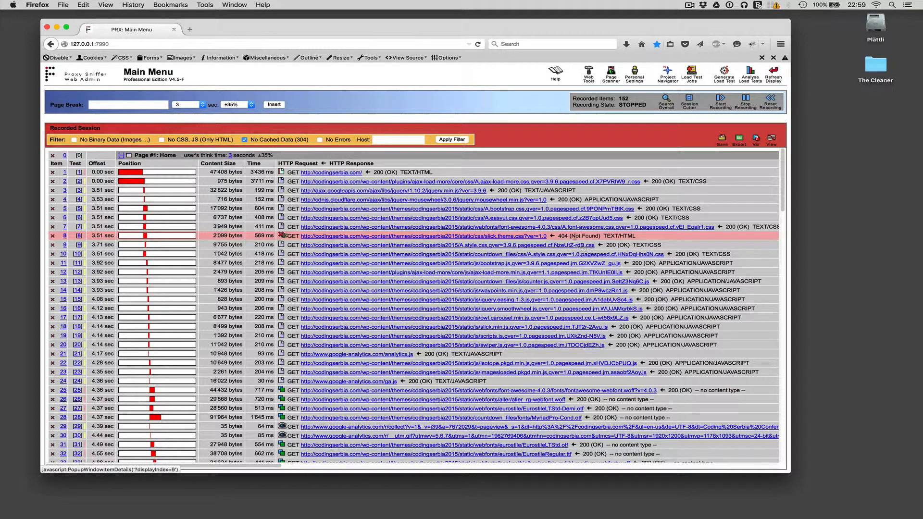
# - Examine the recorded requests under each page break, including the response status of the slick.theme.css request on the Home page
pyautogui.doubleClick(559, 236)
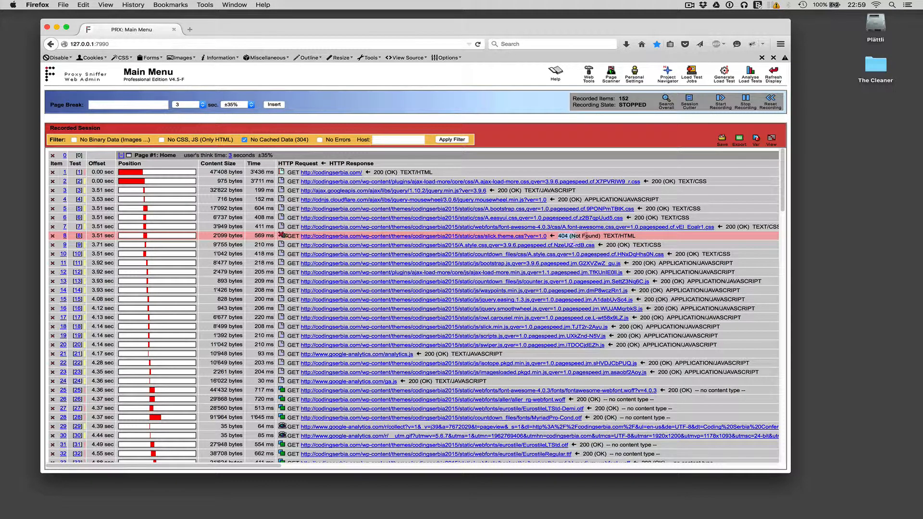
pyautogui.click(587, 235)
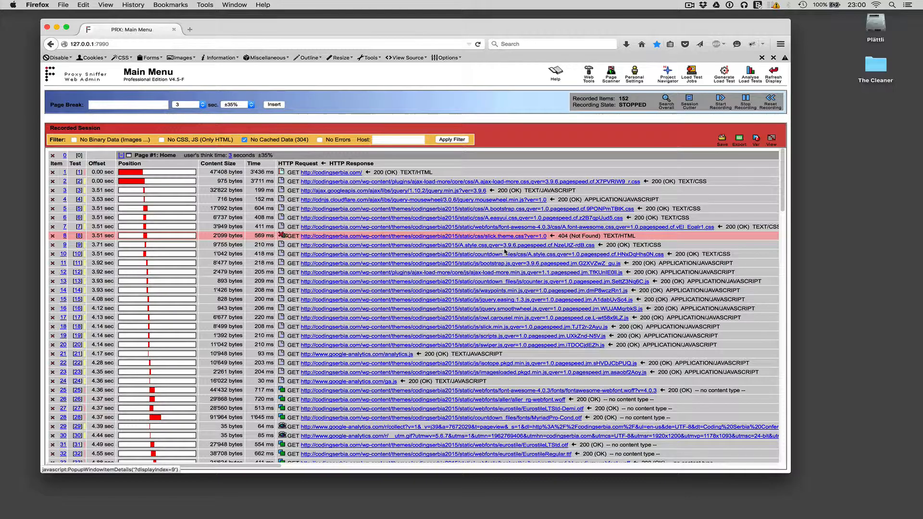
pyautogui.scroll(-3, 505, 252)
pyautogui.scroll(-20, 504, 252)
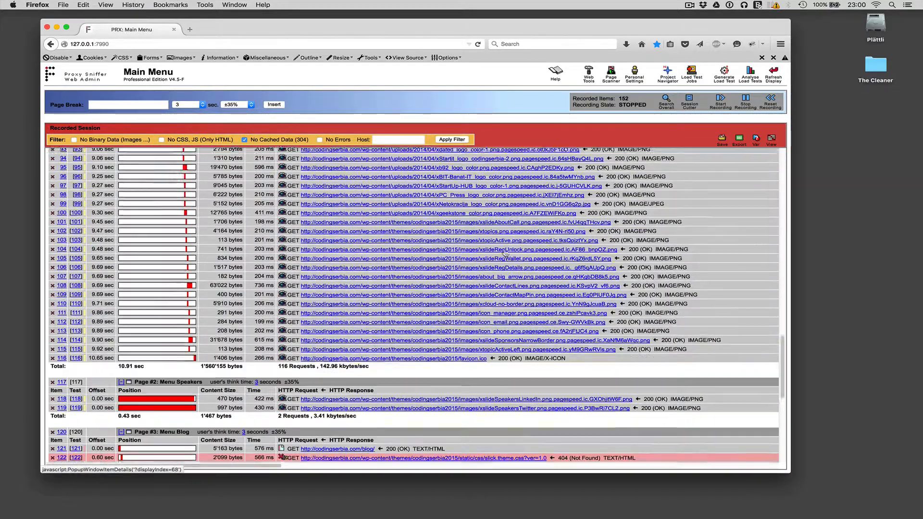
pyautogui.scroll(20, 468, 221)
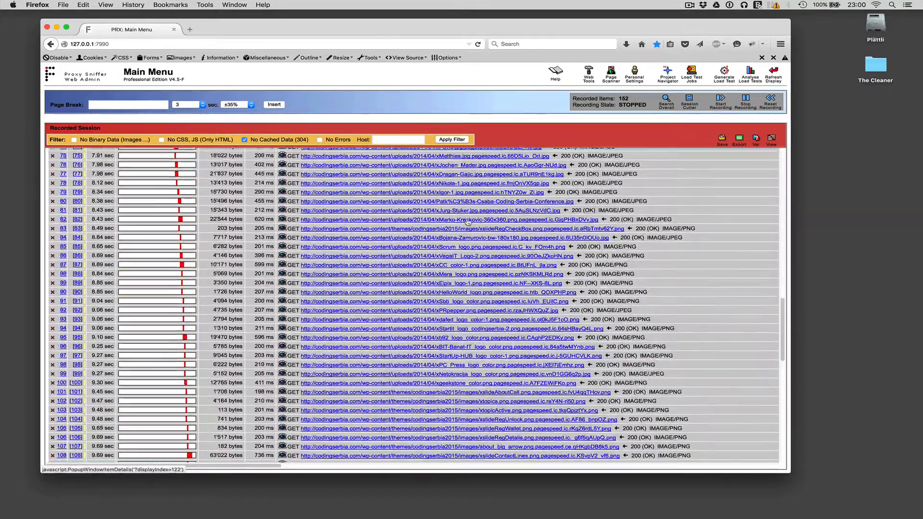
pyautogui.scroll(10, 468, 222)
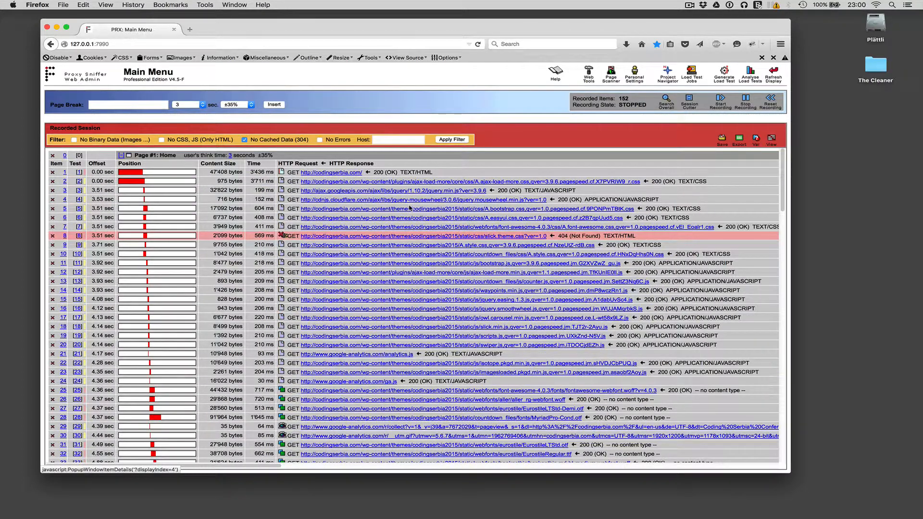
# - Review the request and response headers of the first recorded codingserbia.com request, and close its details
pyautogui.click(329, 174)
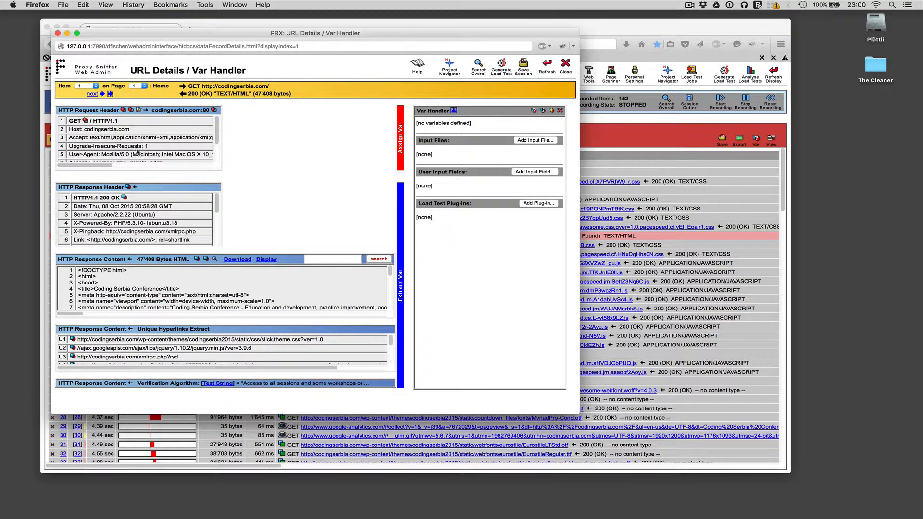
pyautogui.scroll(-3, 138, 153)
pyautogui.scroll(-5, 142, 210)
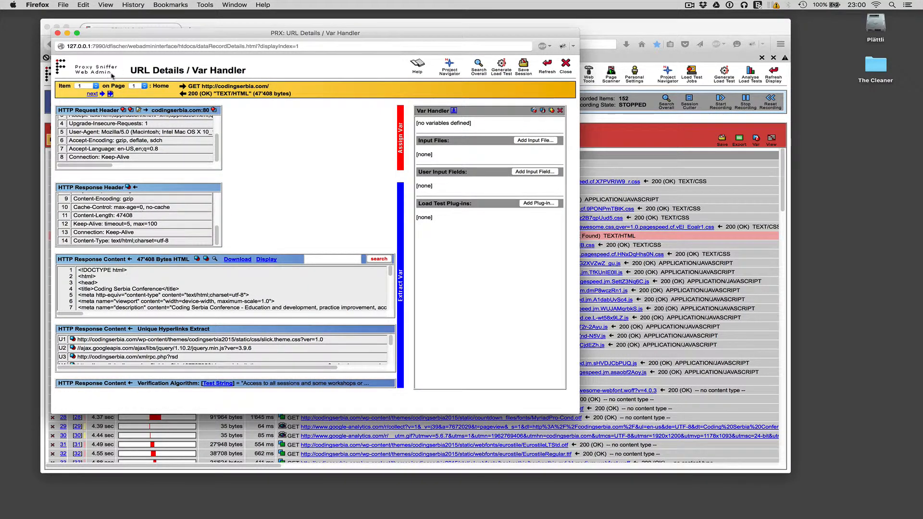
pyautogui.click(57, 33)
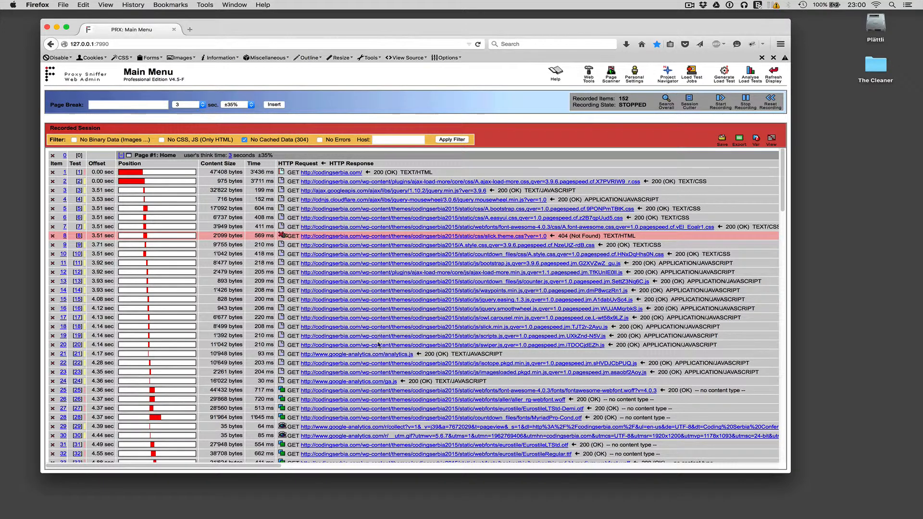
# - Delete the google-analytics.com analytics.js and ga.js requests from the recorded Home page
pyautogui.click(53, 355)
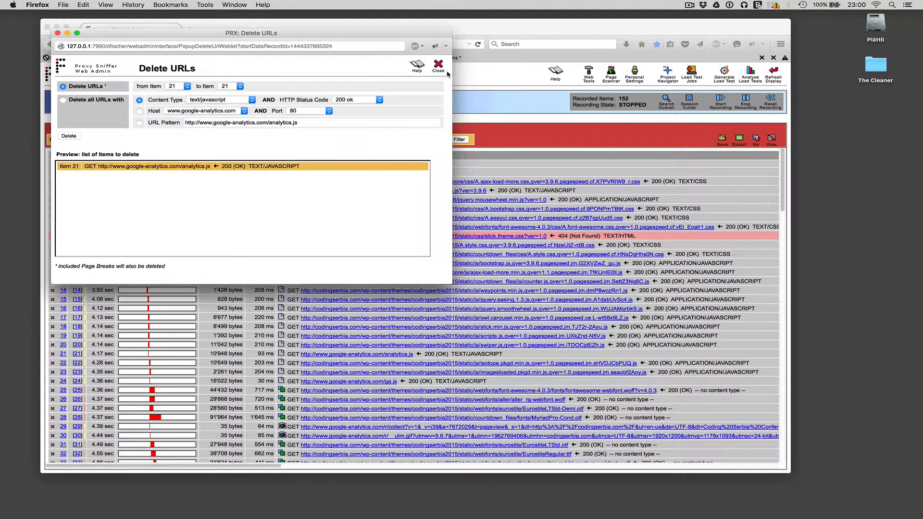
pyautogui.click(77, 137)
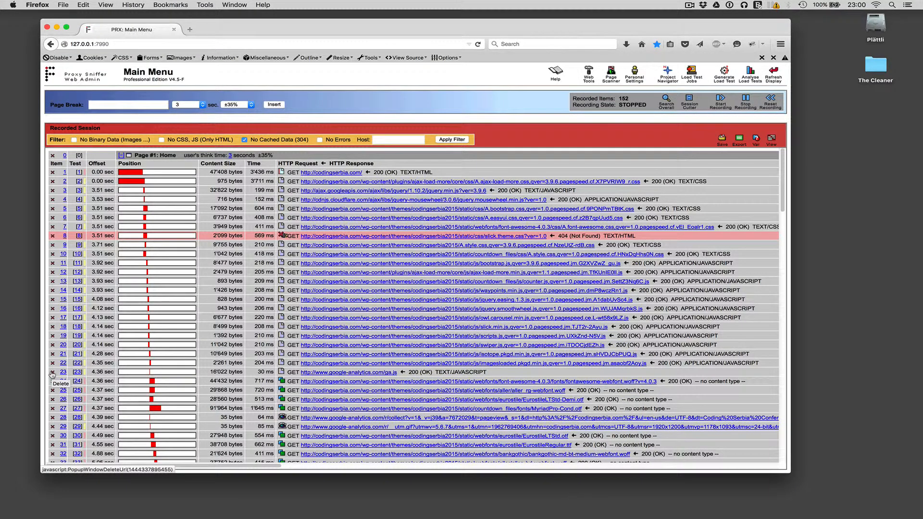
pyautogui.click(52, 373)
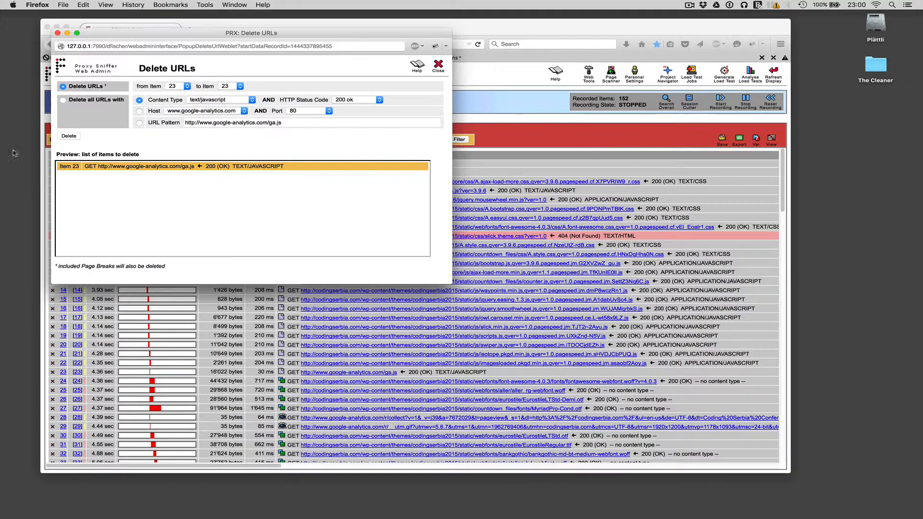
pyautogui.click(72, 136)
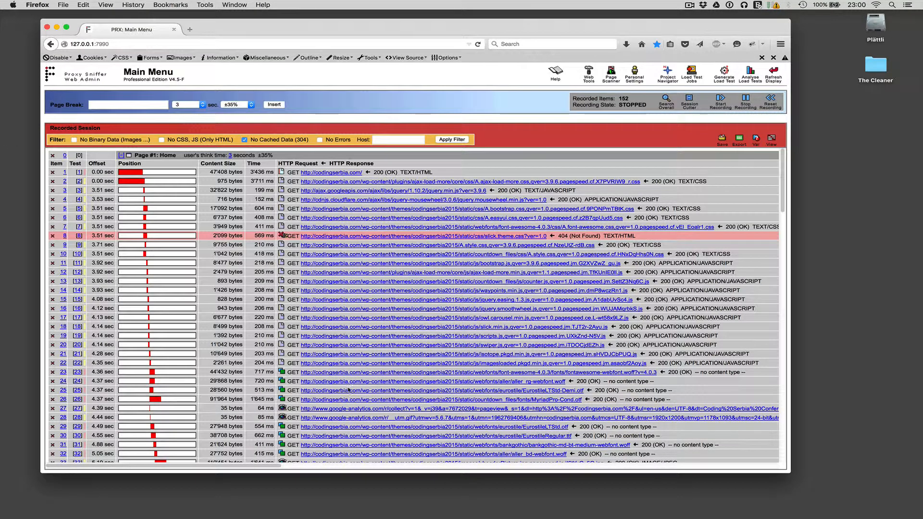
# - Delete the two remaining Google Analytics tracking requests on the Home page, items 27 to 28
pyautogui.click(52, 409)
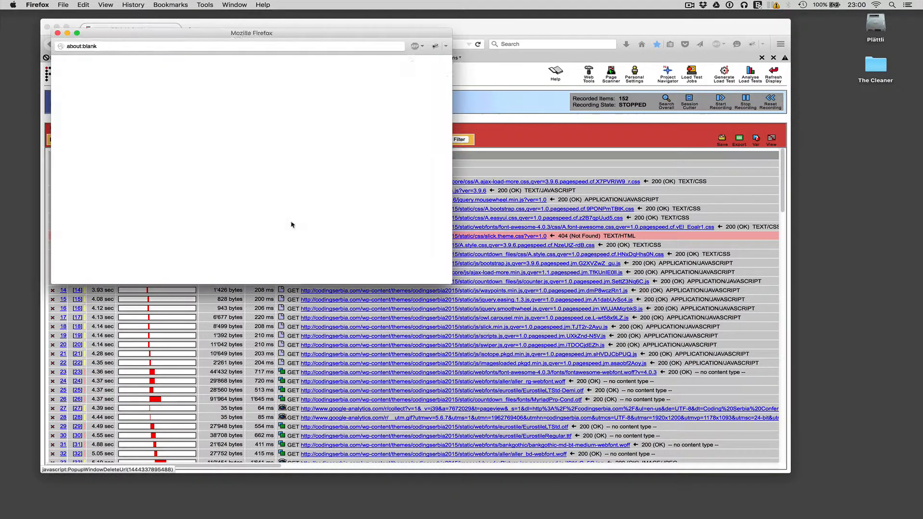
pyautogui.click(228, 87)
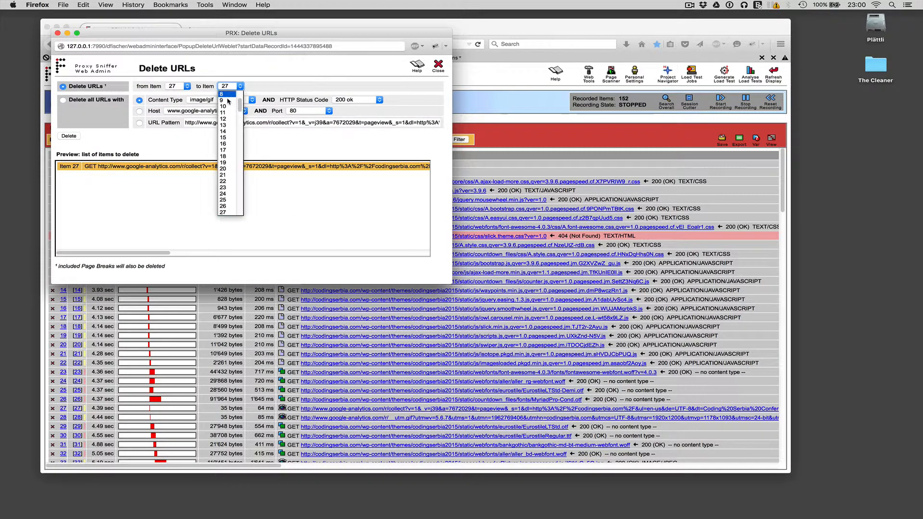
pyautogui.click(225, 213)
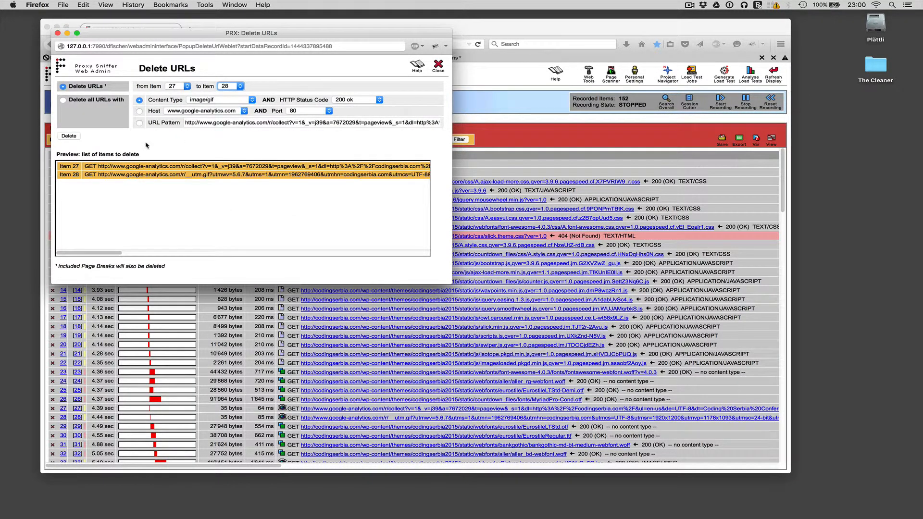
pyautogui.click(69, 136)
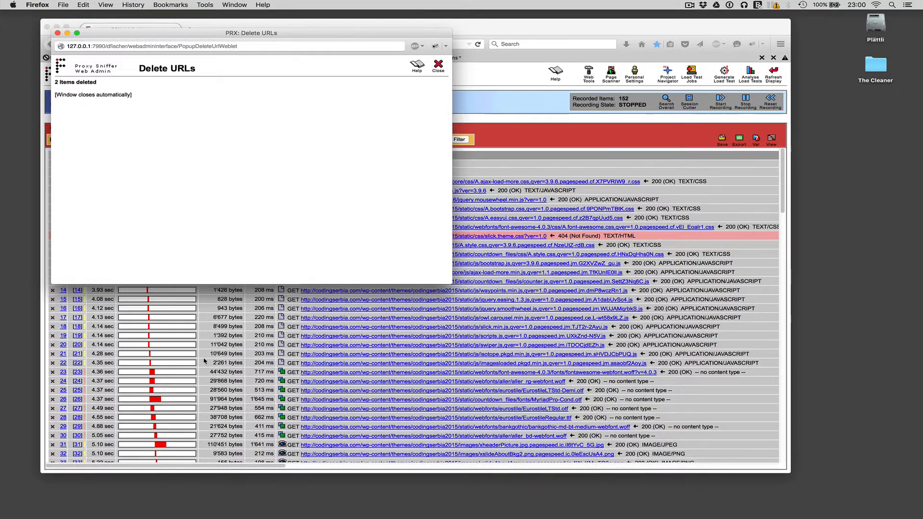
# - Delete the two Google Analytics requests under the Menu Blog page break, items 126 to 127
pyautogui.scroll(-2, 204, 359)
pyautogui.scroll(-15, 204, 359)
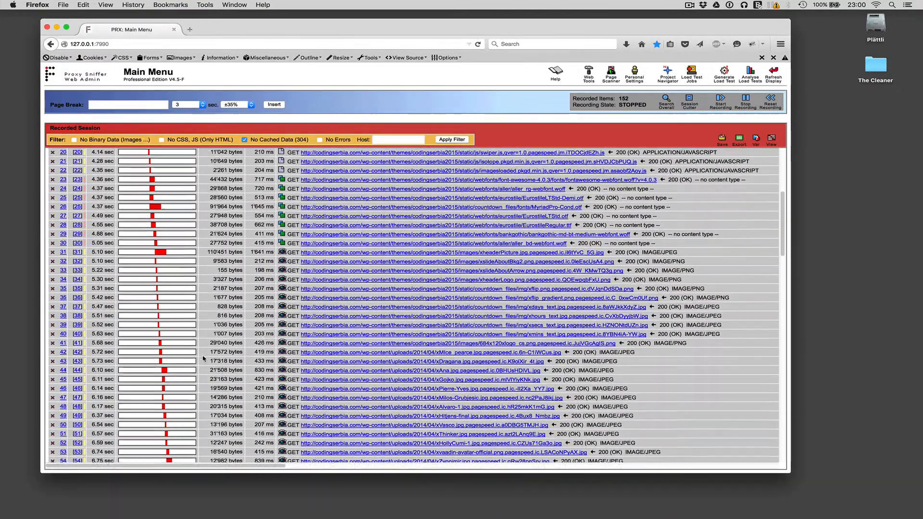
pyautogui.scroll(-20, 204, 359)
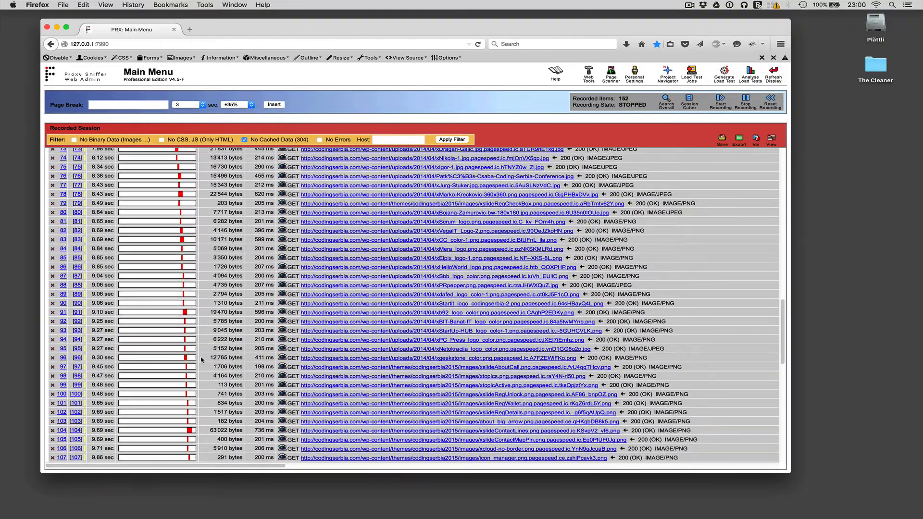
pyautogui.scroll(-10, 203, 359)
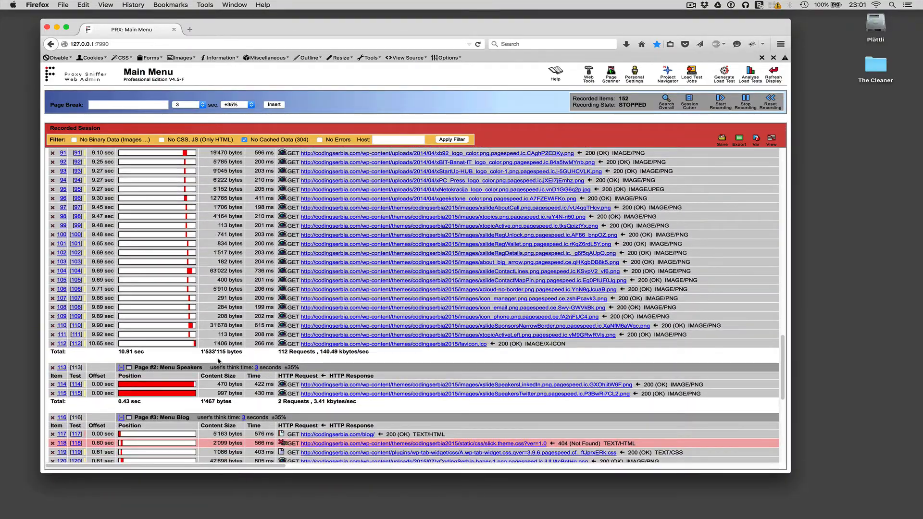
pyautogui.scroll(-1, 217, 358)
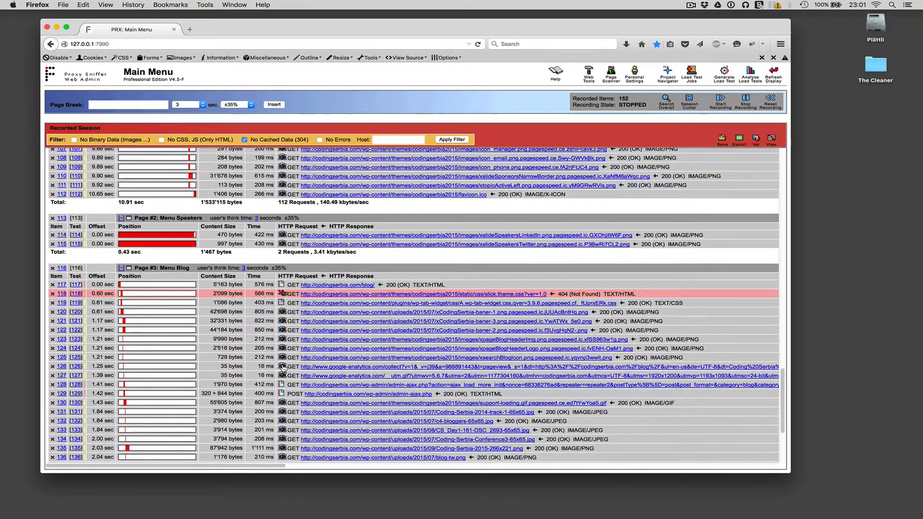
pyautogui.click(52, 367)
pyautogui.click(234, 87)
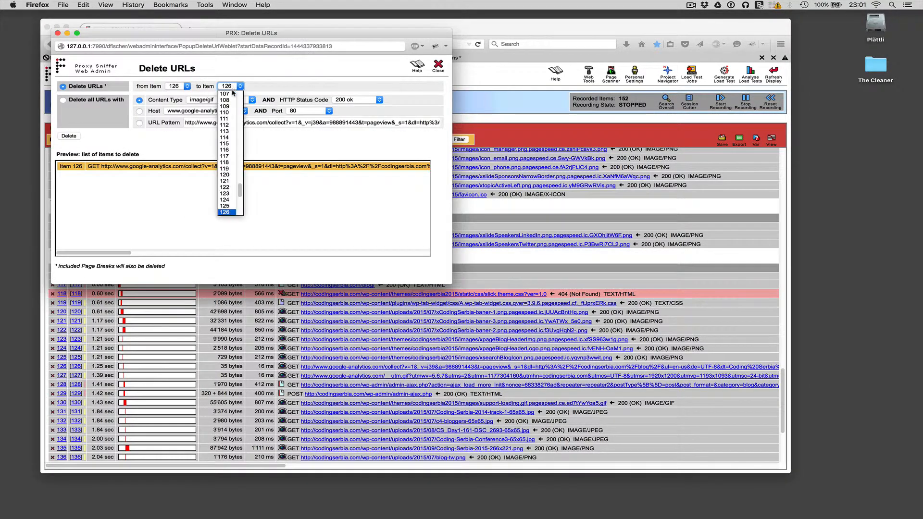
pyautogui.scroll(-1, 225, 212)
pyautogui.click(225, 225)
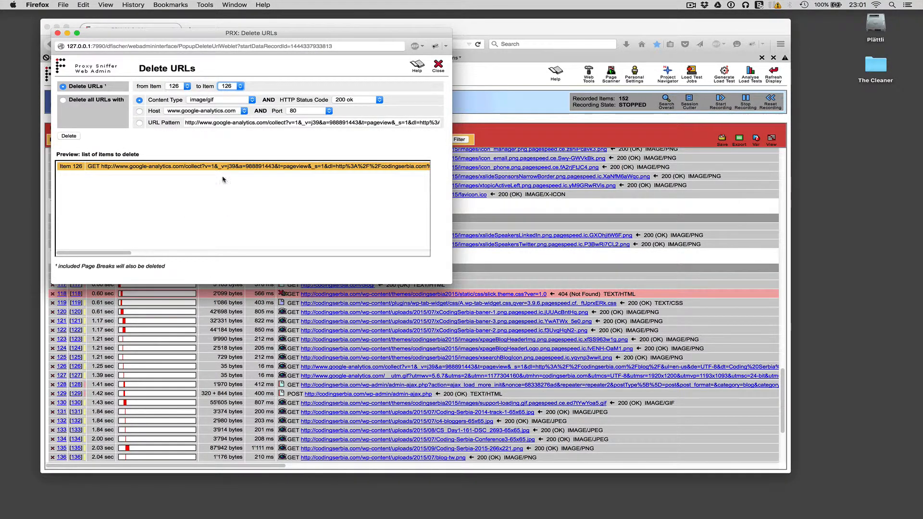
pyautogui.click(230, 87)
pyautogui.scroll(-2, 230, 209)
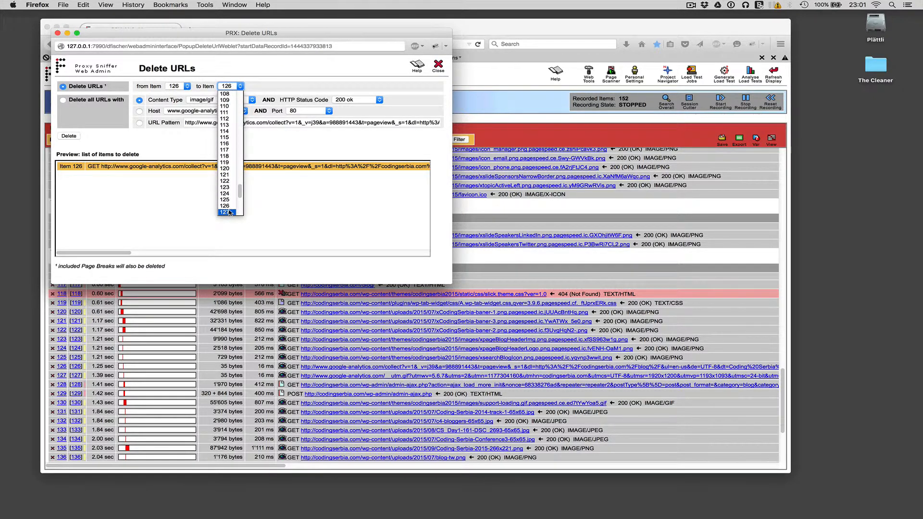
pyautogui.click(228, 213)
pyautogui.click(69, 136)
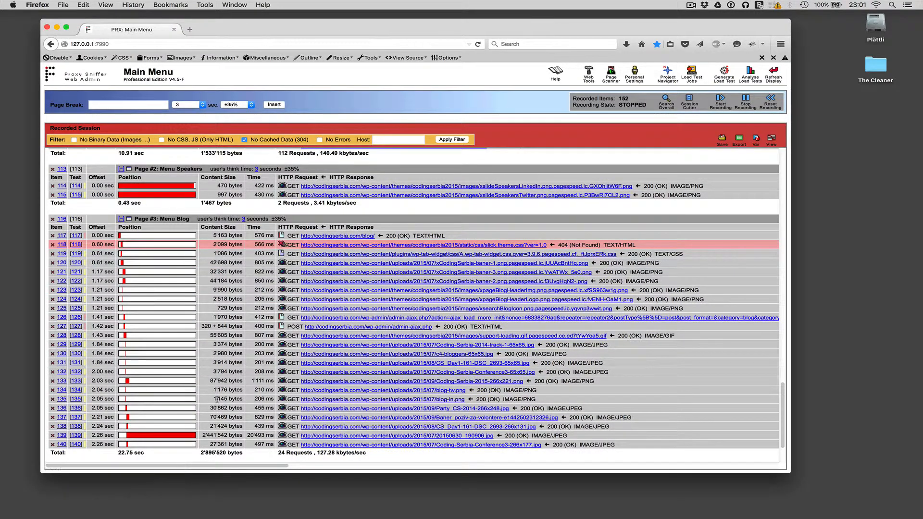
# - Delete the two Google Analytics requests under the Menu Contact page break, items 144 to 145
pyautogui.scroll(-3, 259, 399)
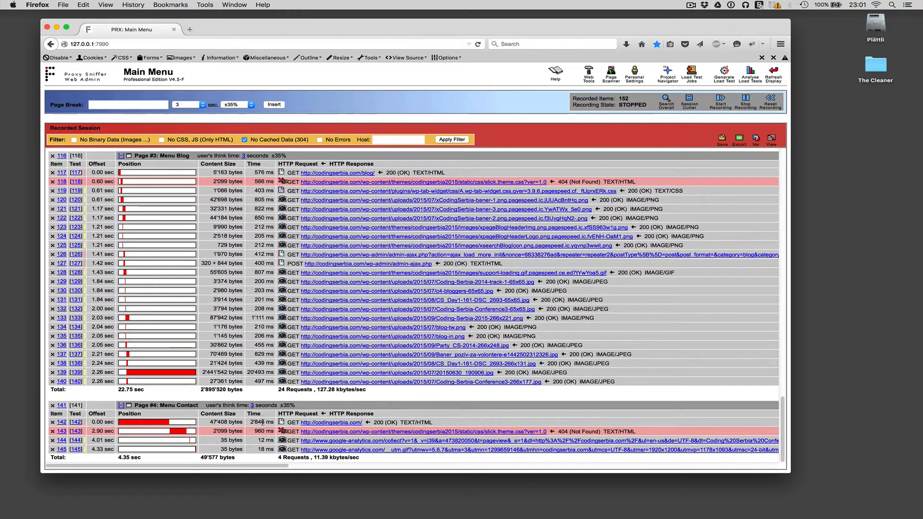
pyautogui.click(53, 441)
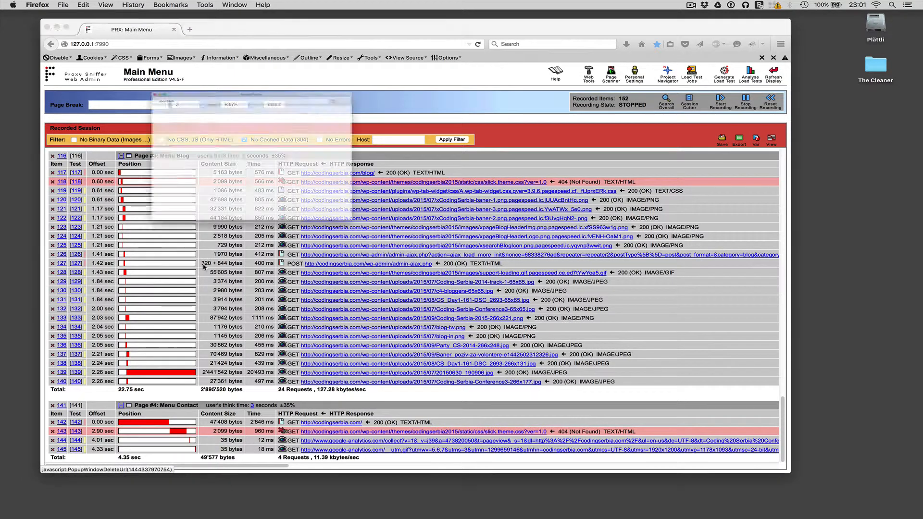
pyautogui.click(230, 86)
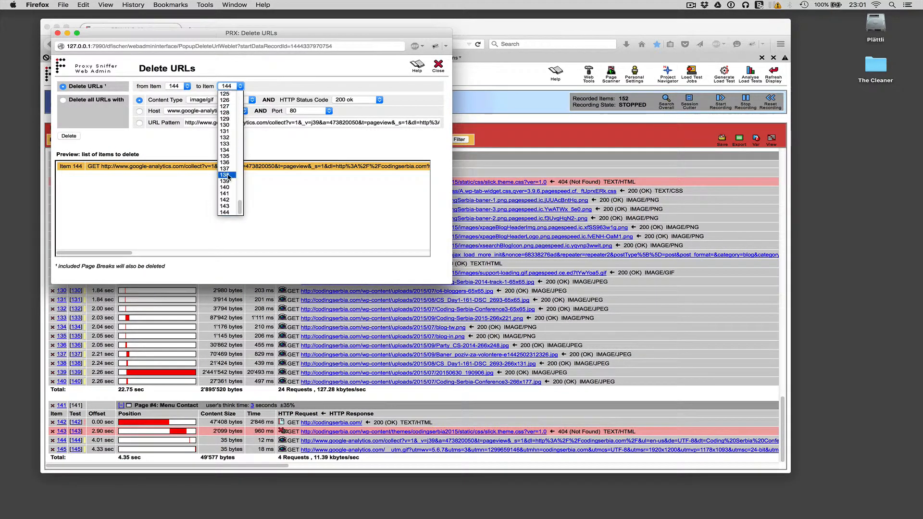
pyautogui.click(231, 214)
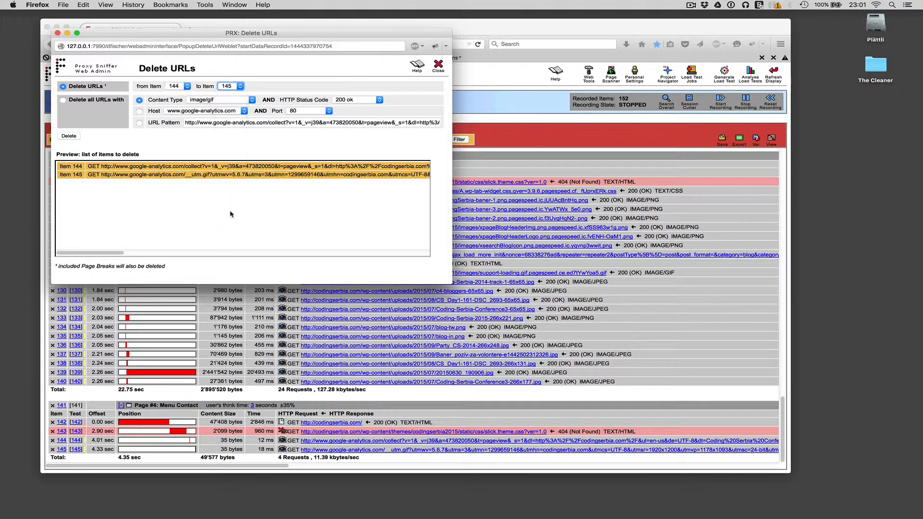
pyautogui.click(69, 137)
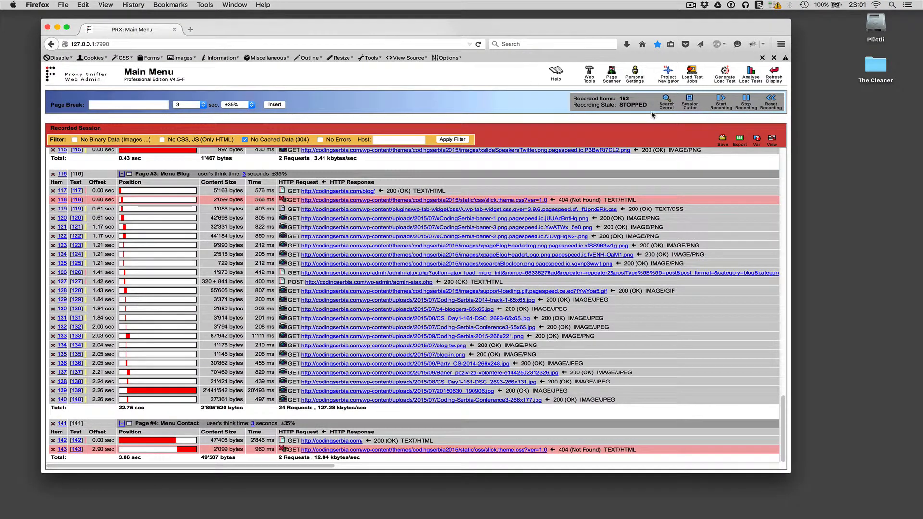
# - Save the recorded session in the MyTests folder with the filename serbia
pyautogui.click(722, 140)
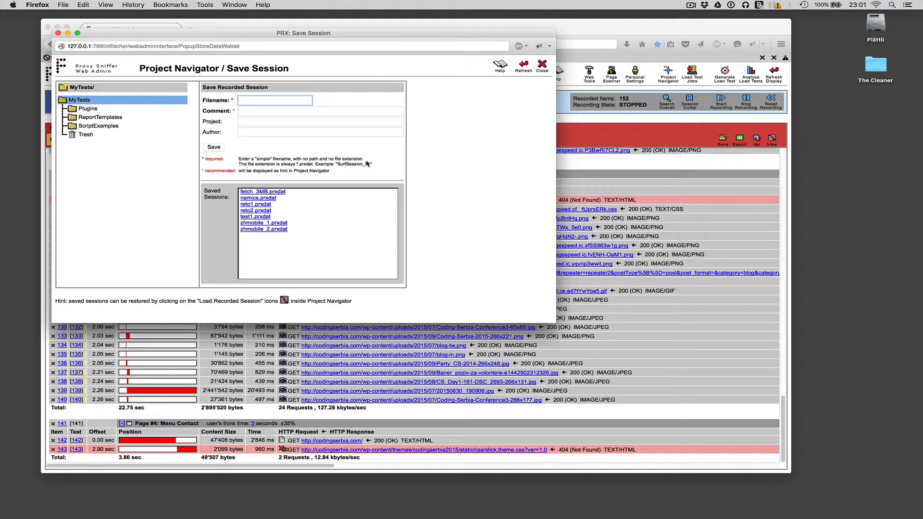
pyautogui.write('serbia')
pyautogui.click(214, 147)
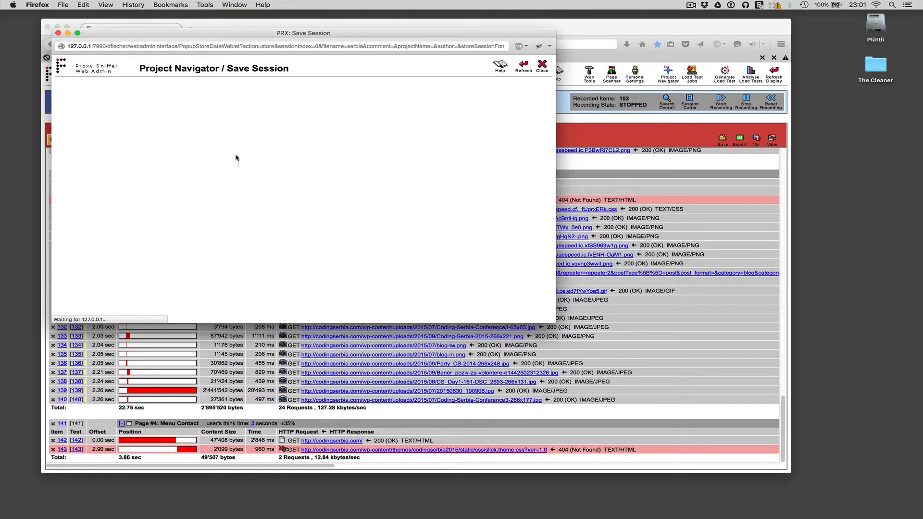
# - Generate the load test program serbia with the default options, then save and compile it in MyTests
pyautogui.click(609, 35)
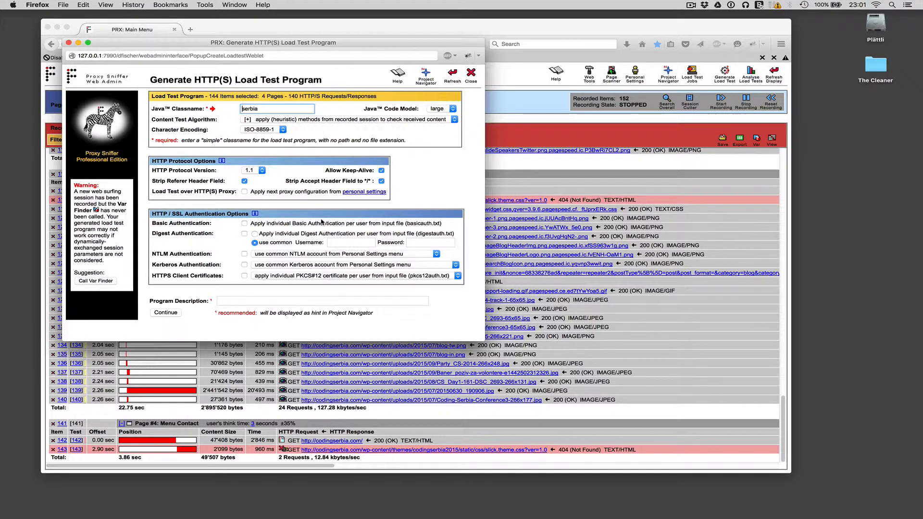
pyautogui.click(165, 313)
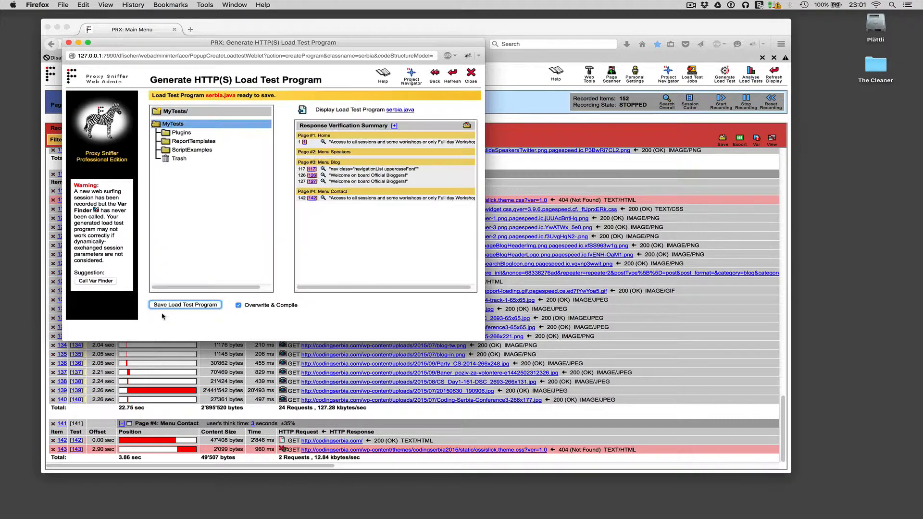
pyautogui.click(176, 309)
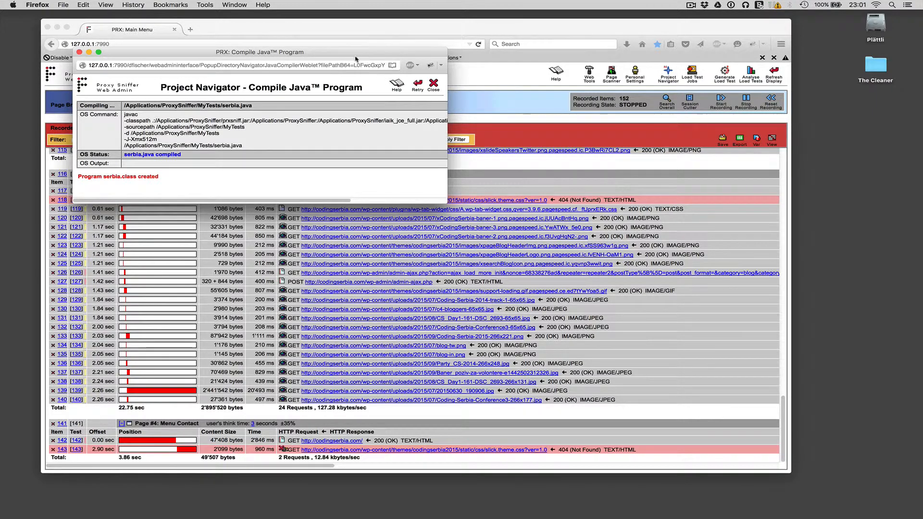
# - Open serbia.java from the Project Navigator in the text editor, examine the generated HTTP request code, and close the file
pyautogui.click(235, 5)
pyautogui.click(263, 45)
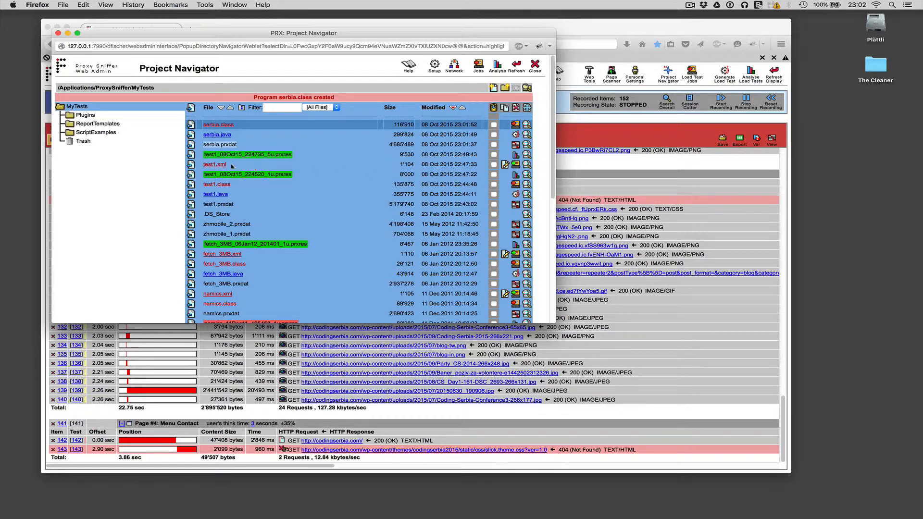
pyautogui.click(226, 135)
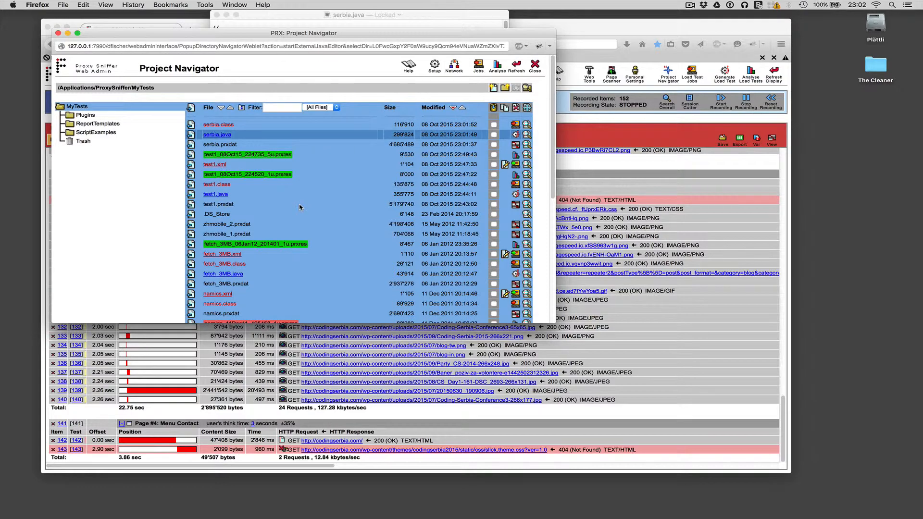
pyautogui.moveTo(356, 18); pyautogui.dragTo(347, 24)
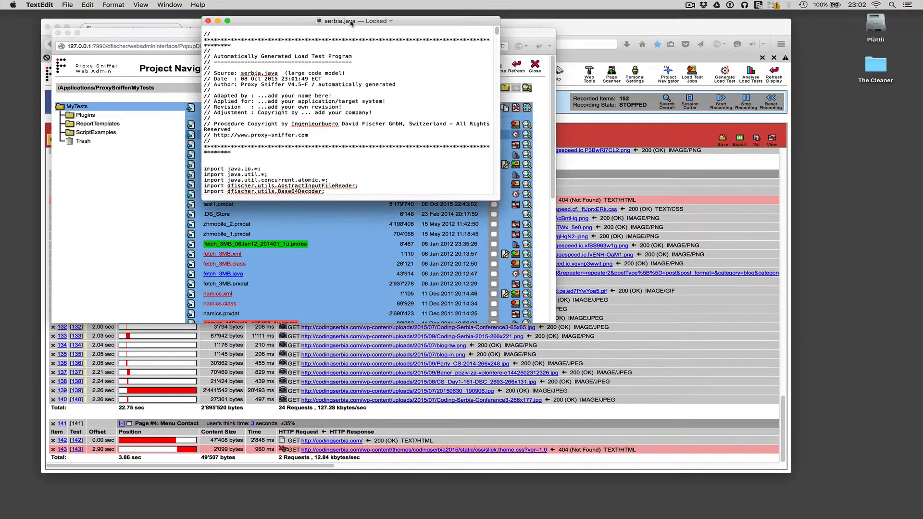
pyautogui.moveTo(496, 198); pyautogui.dragTo(723, 327)
pyautogui.scroll(-15, 529, 259)
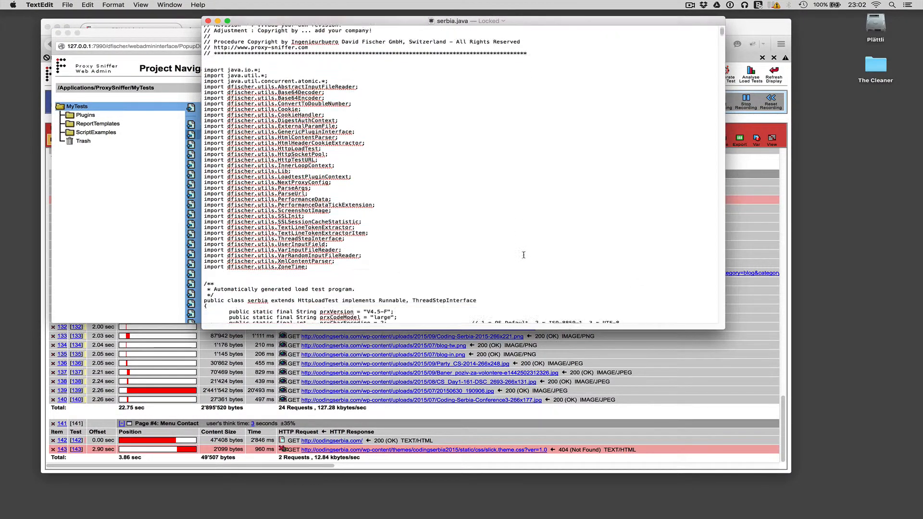
pyautogui.scroll(-20, 524, 251)
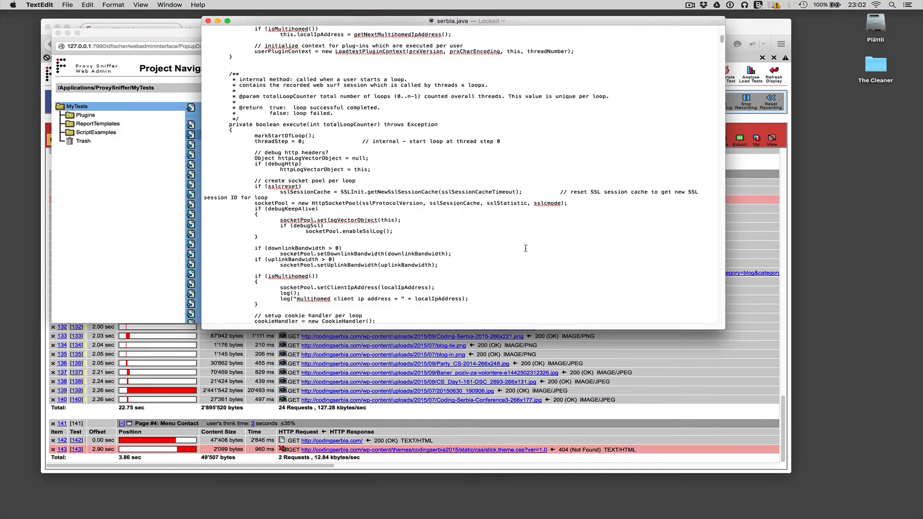
pyautogui.scroll(-20, 519, 251)
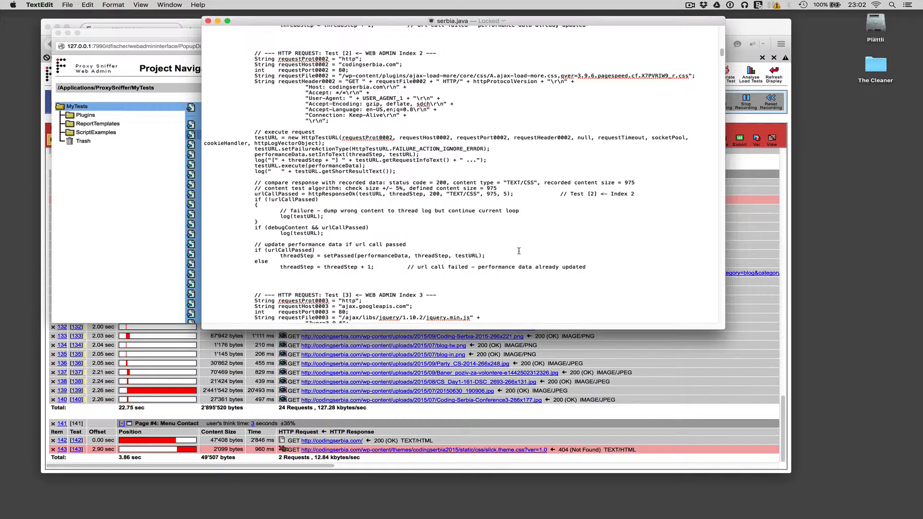
pyautogui.click(208, 21)
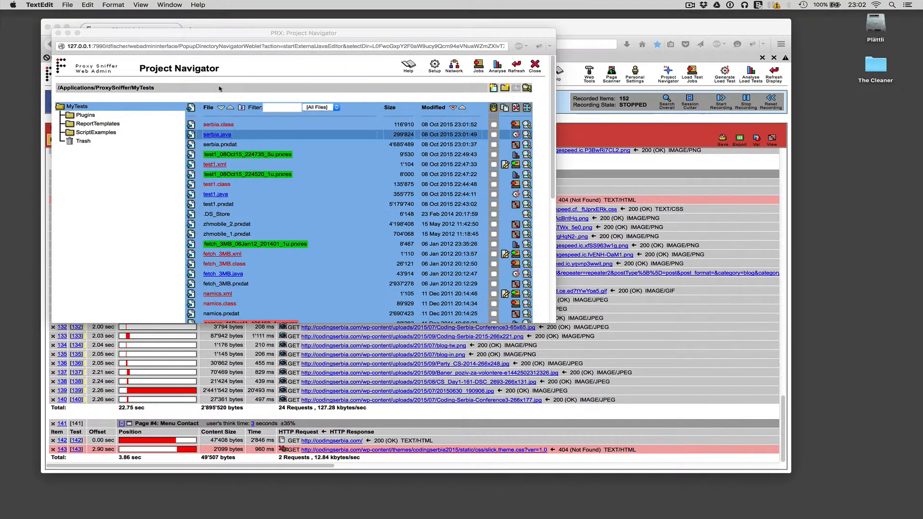
# - Execute the serbia load test with 1 concurrent user for 1 min and check the running job's real-time response time overview
pyautogui.click(216, 127)
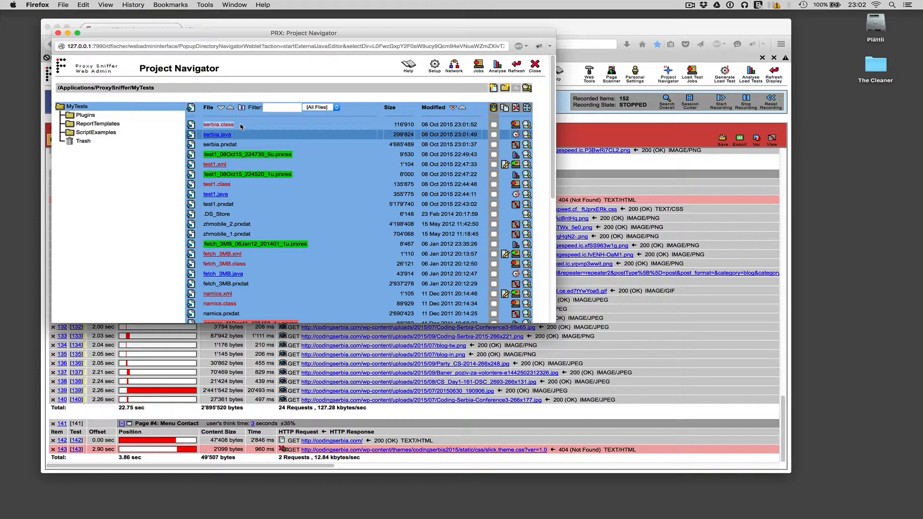
pyautogui.click(515, 125)
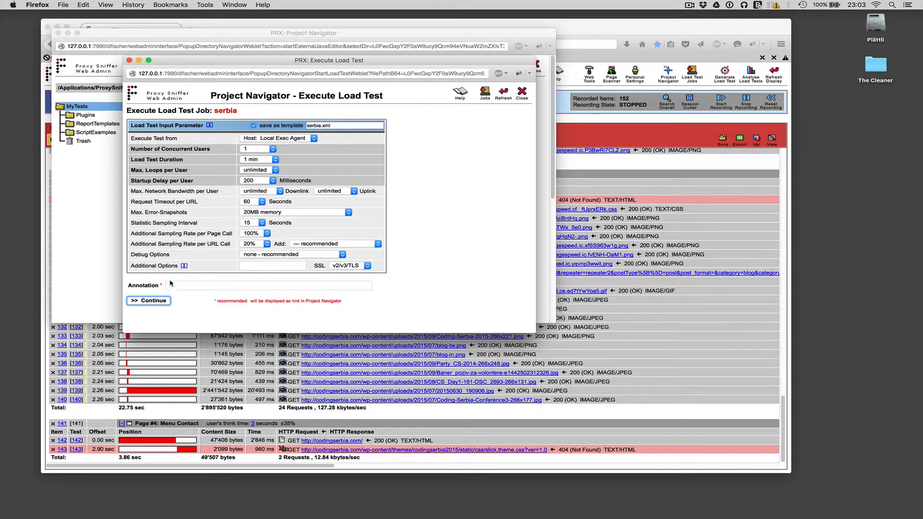
pyautogui.click(150, 301)
pyautogui.click(190, 179)
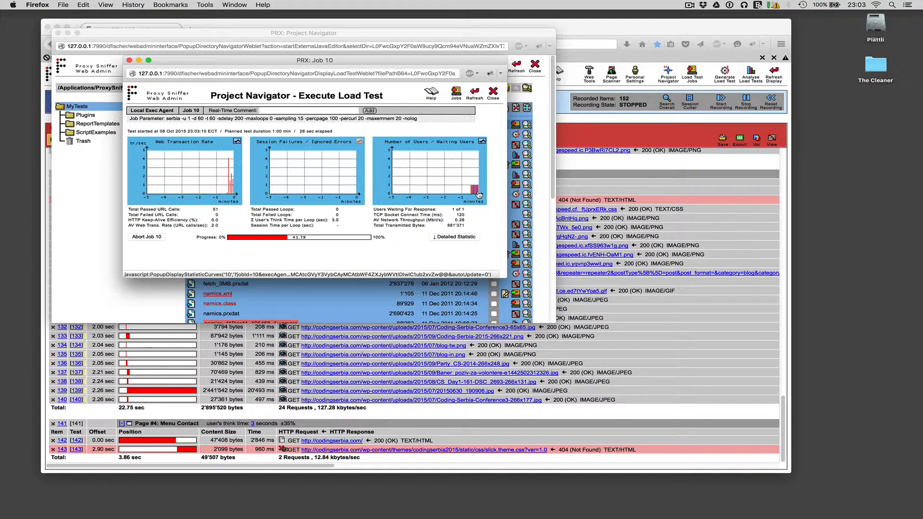
pyautogui.click(251, 209)
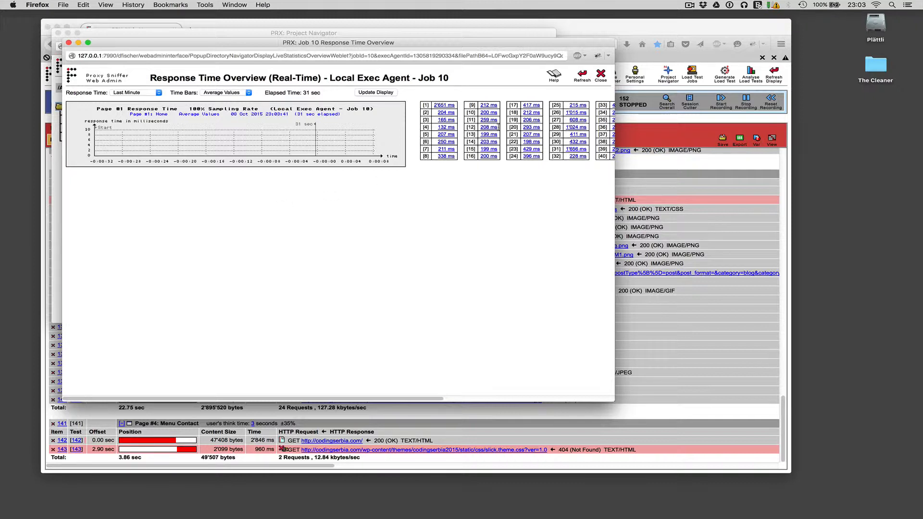
pyautogui.click(600, 75)
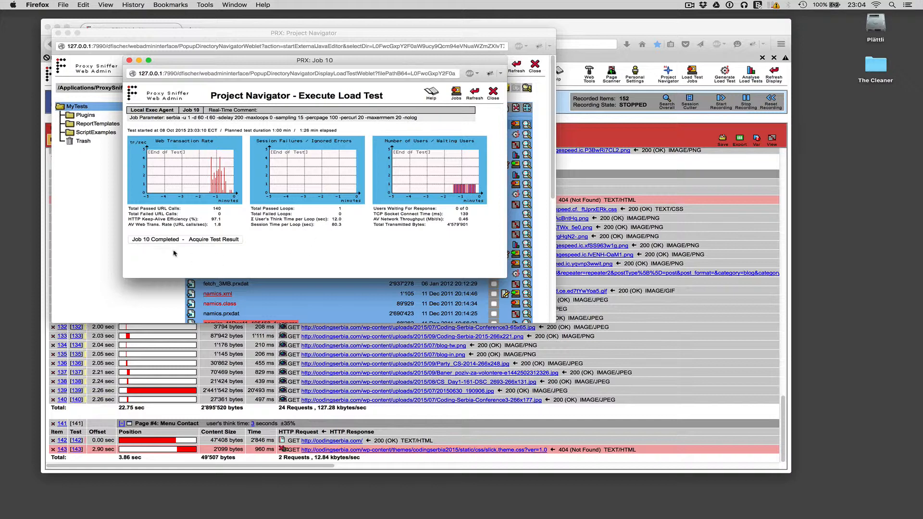
# - Acquire the completed one-user job's test result into the load test analysis, and close the analysis window
pyautogui.click(213, 240)
pyautogui.click(187, 201)
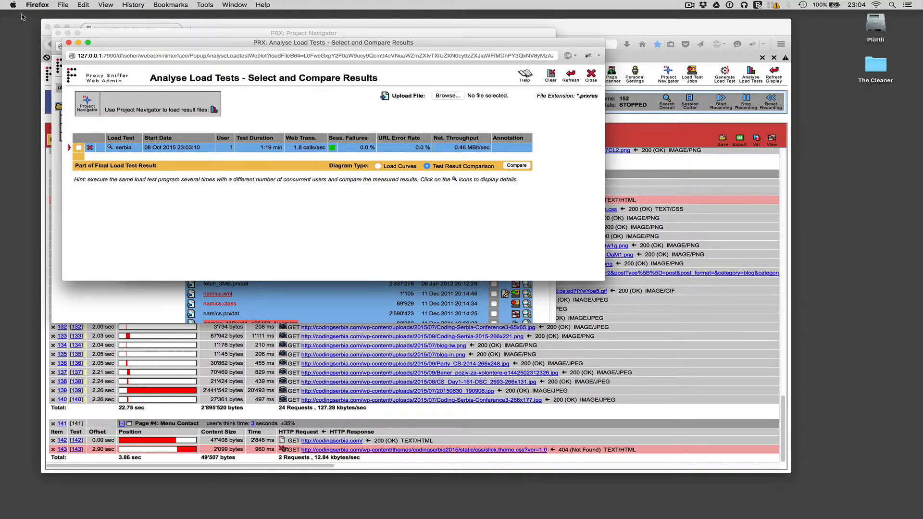
pyautogui.click(69, 43)
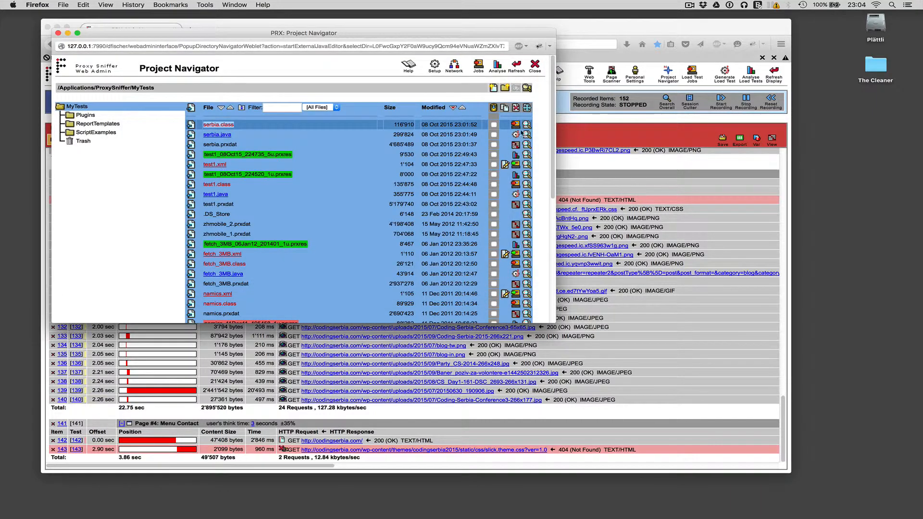
# - Execute the serbia load test again from the Local Exec Agent with 5 concurrent users for 1 min
pyautogui.click(516, 124)
pyautogui.click(203, 131)
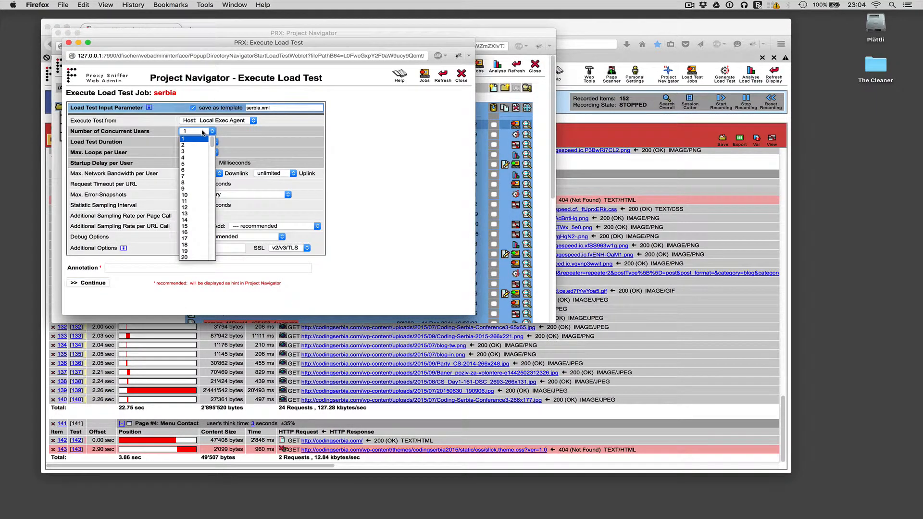
pyautogui.click(193, 164)
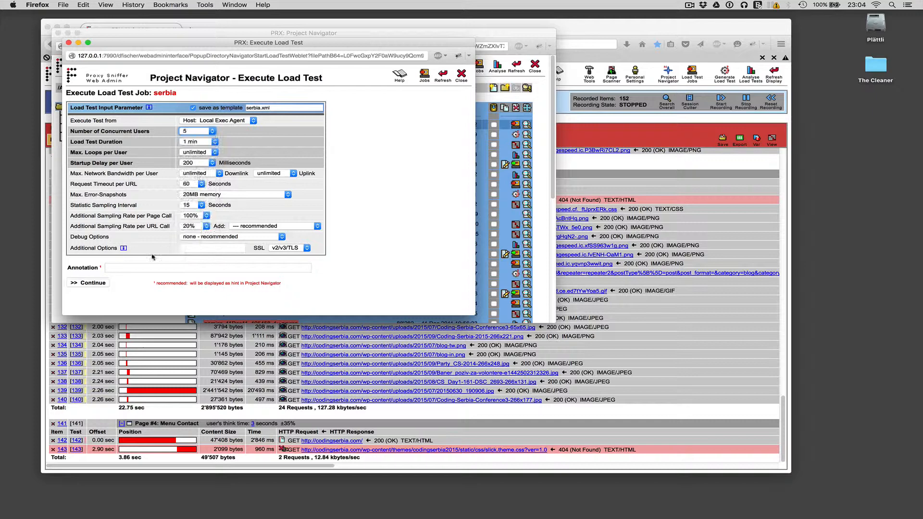
pyautogui.click(106, 284)
pyautogui.click(111, 162)
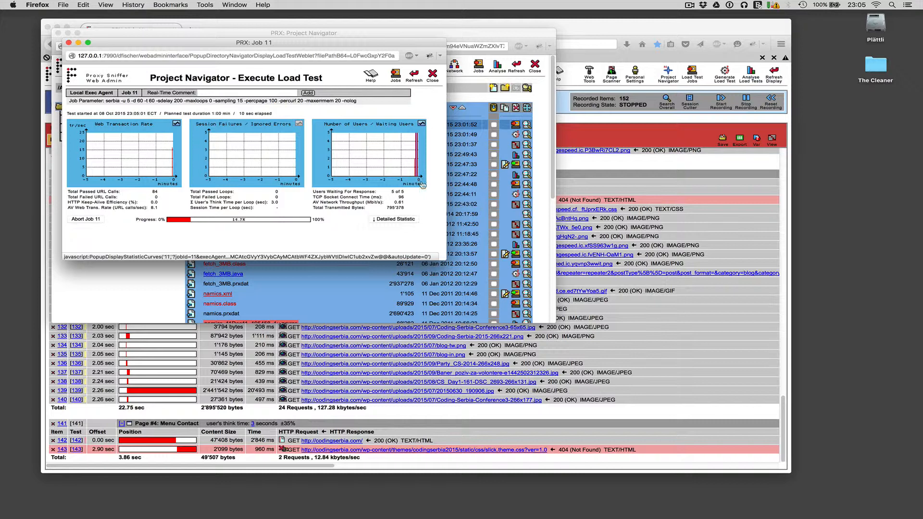
# - Examine the detailed per-page and per-URL statistic of the running five-user job, and disable it again
pyautogui.click(395, 220)
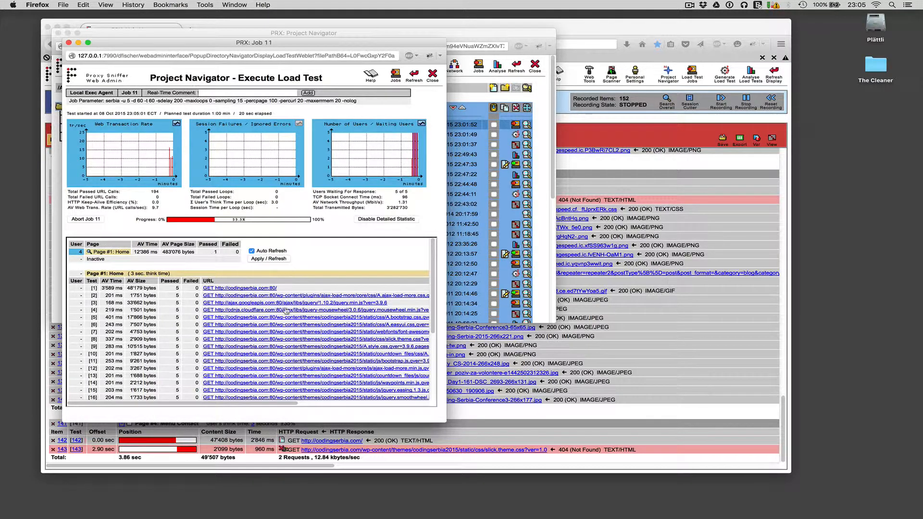
pyautogui.scroll(-8, 286, 311)
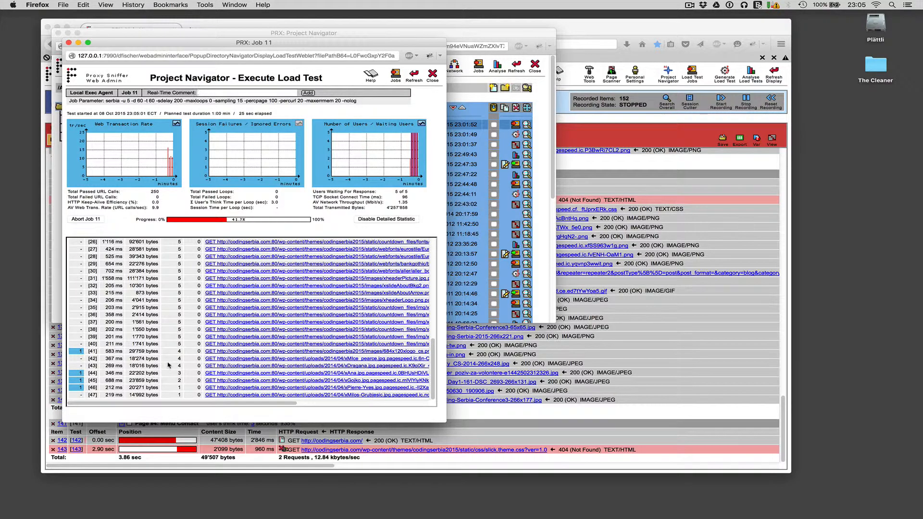
pyautogui.click(370, 219)
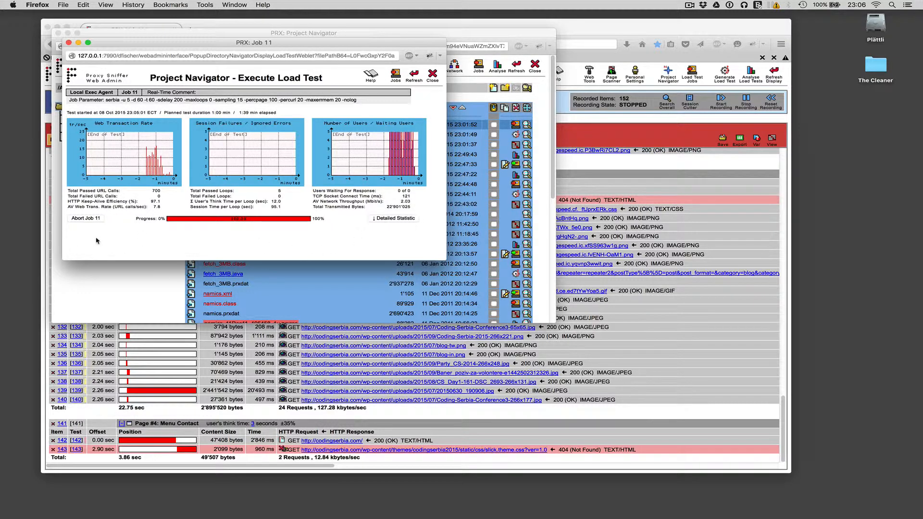
# - Acquire the result file serbia_08Oct15_230501_5u.prxres of the five-user job and load it into the load test analysis
pyautogui.click(103, 225)
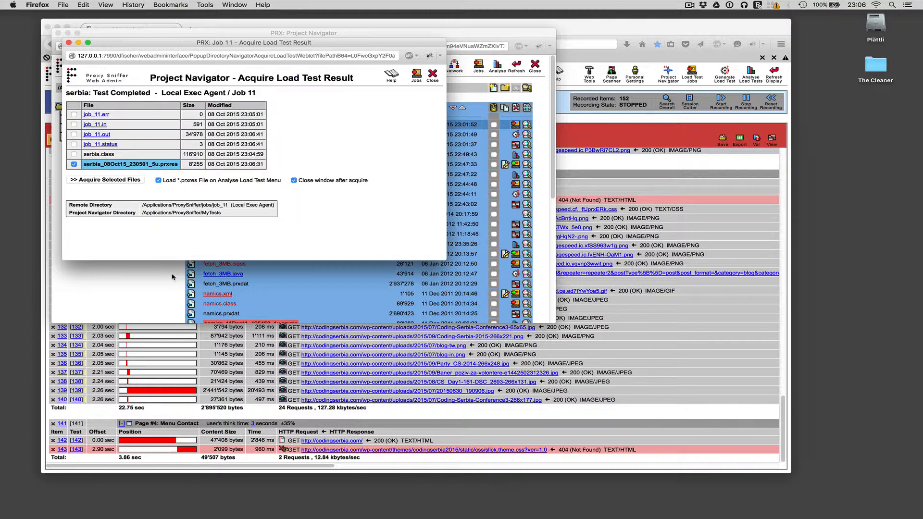
pyautogui.click(100, 181)
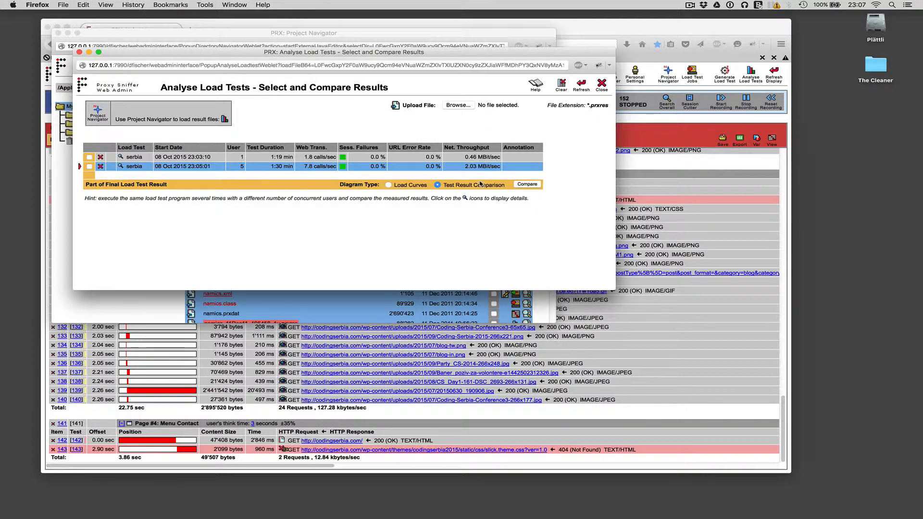
# - Compare both serbia test results as Load Curves, examine the overall diagrams, and close the diagram window
pyautogui.click(89, 158)
pyautogui.click(89, 167)
pyautogui.click(388, 185)
pyautogui.click(528, 184)
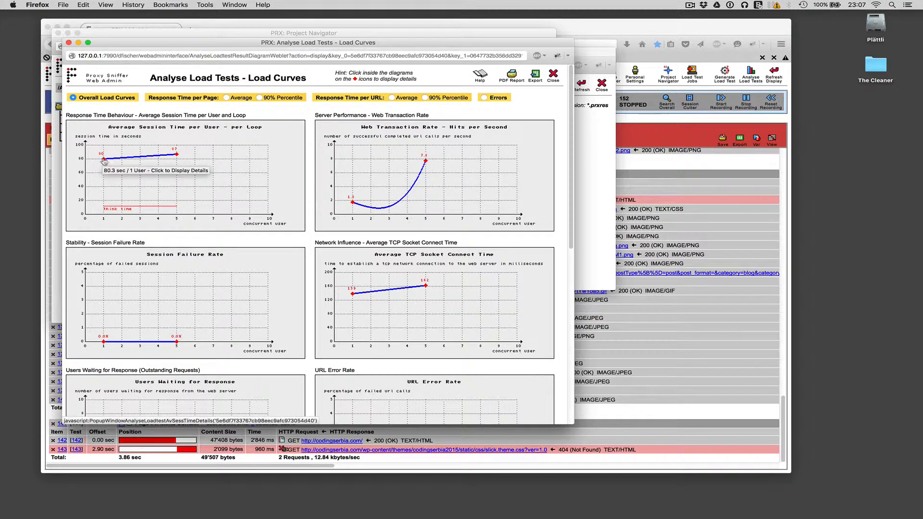
pyautogui.moveTo(176, 158)
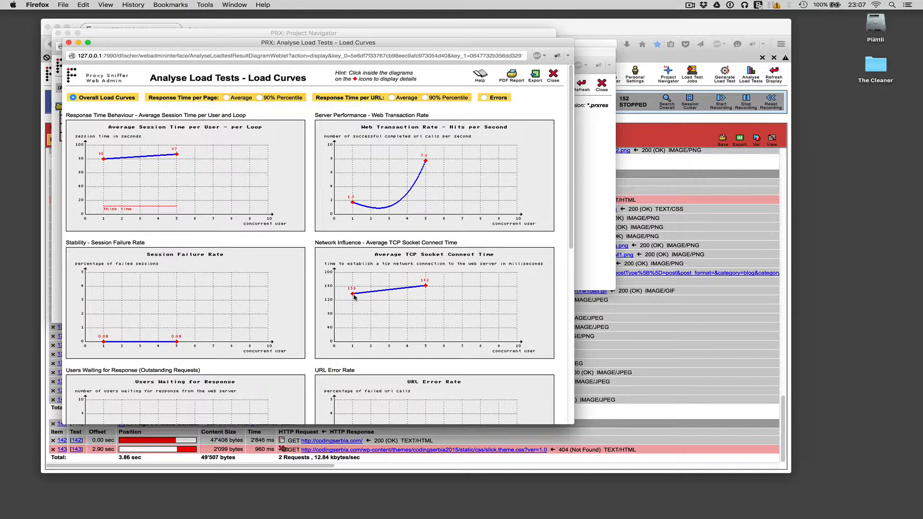
pyautogui.scroll(-5, 353, 297)
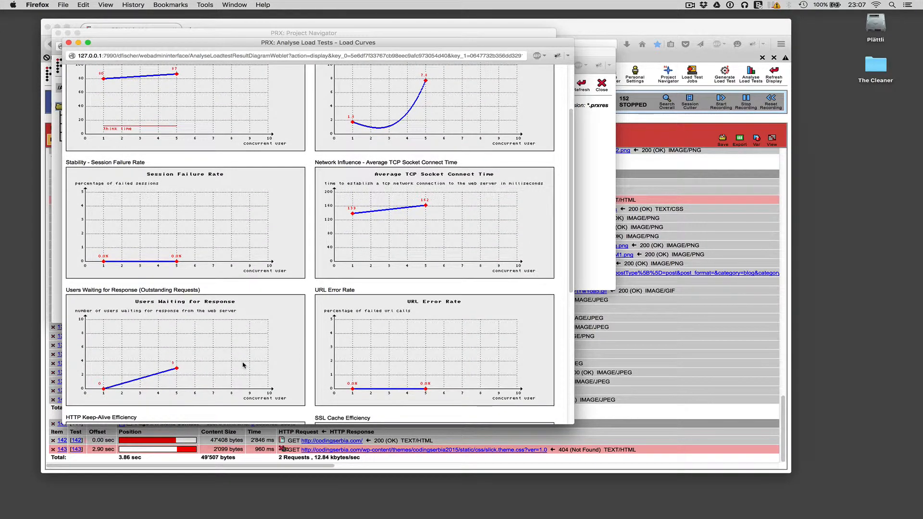
pyautogui.scroll(5, 243, 366)
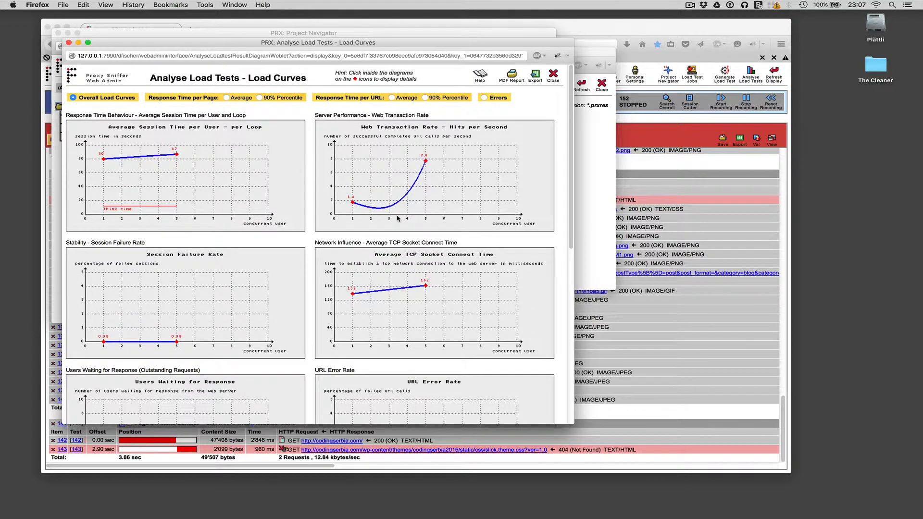
pyautogui.click(555, 78)
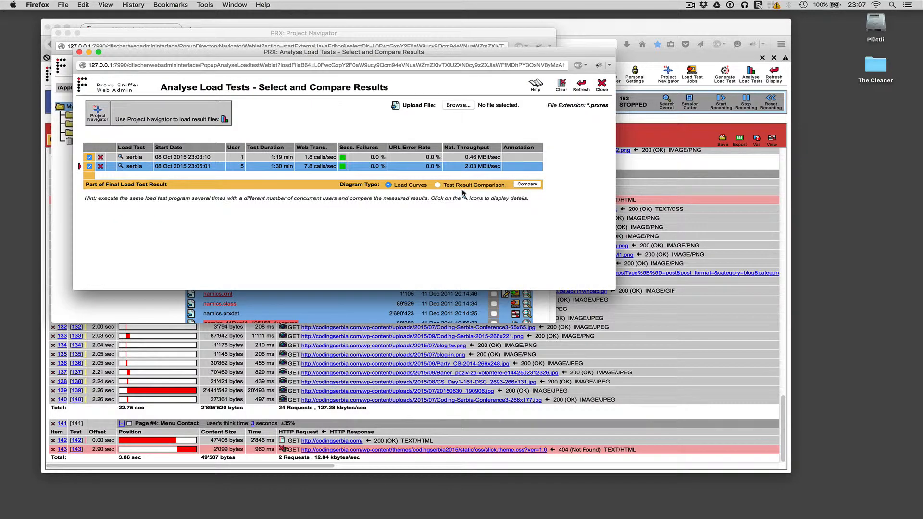
# - Compare both results as Test Result Comparison and view the result details of URL 1 on the Home page
pyautogui.click(438, 185)
pyautogui.click(517, 185)
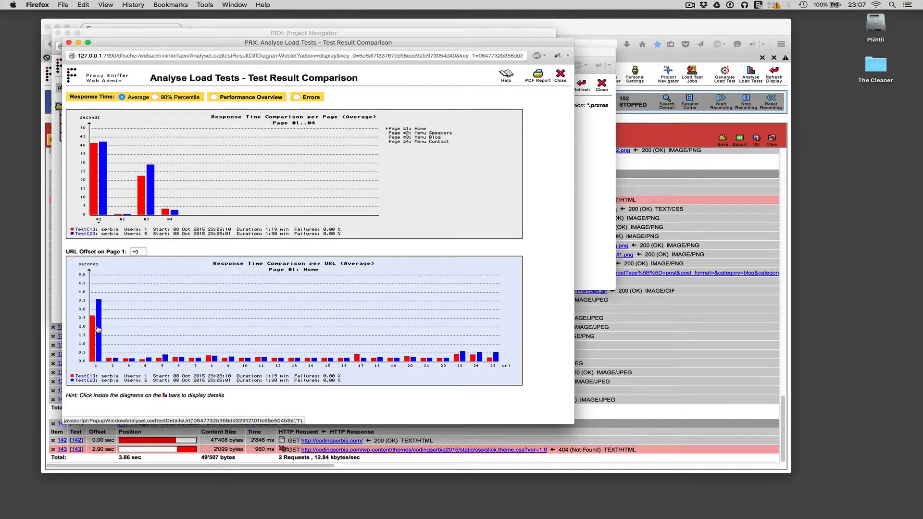
pyautogui.click(98, 330)
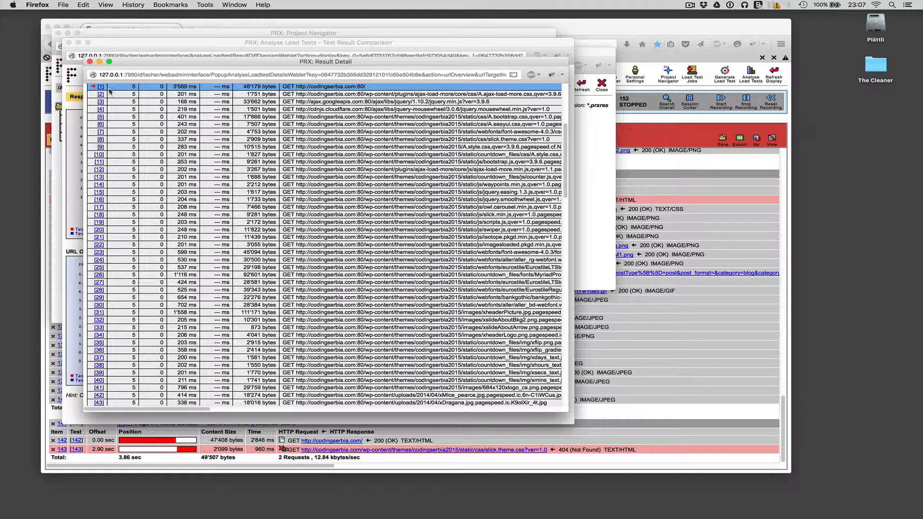
pyautogui.click(90, 62)
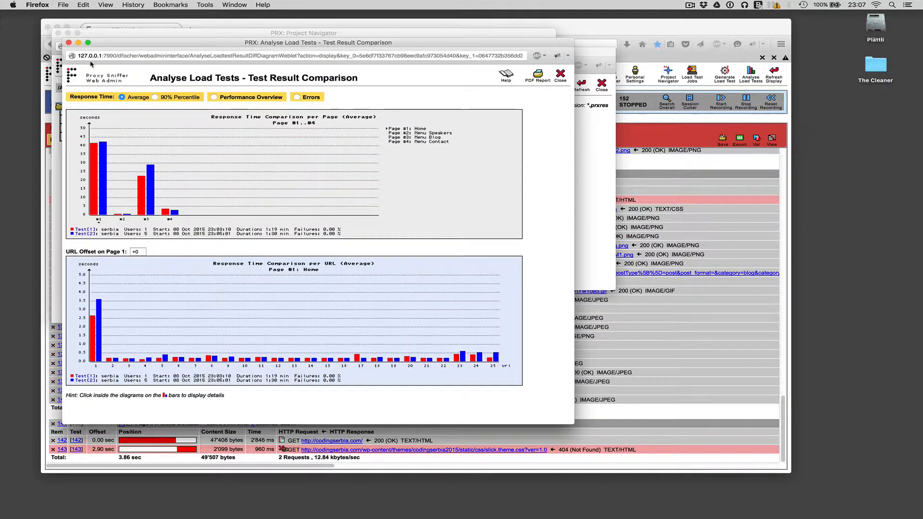
# - Generate a PDF from the Full Comparison Report template with the conductor's name, reviewing its preview first
pyautogui.click(538, 77)
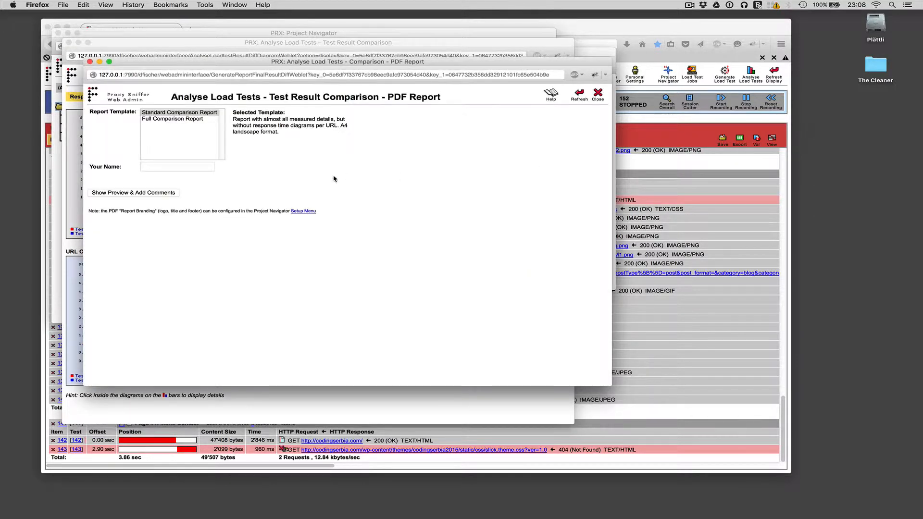
pyautogui.click(163, 119)
pyautogui.click(158, 168)
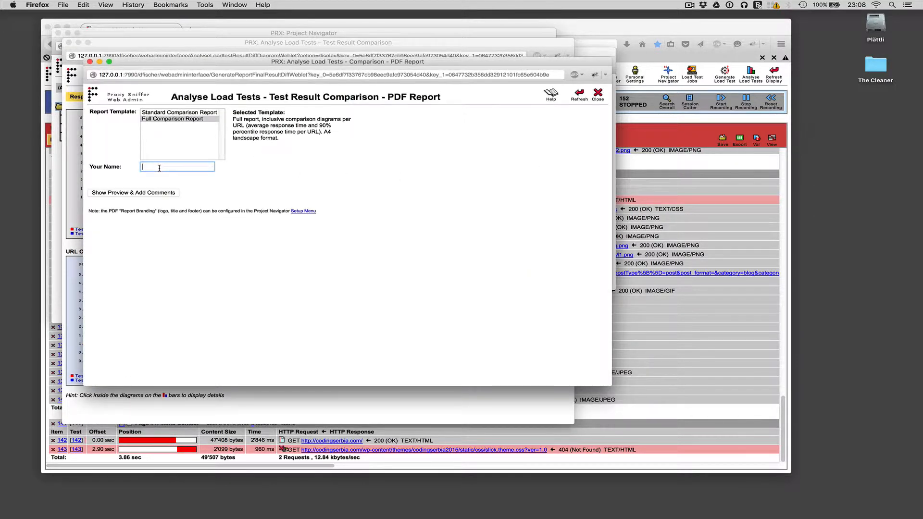
pyautogui.click(101, 193)
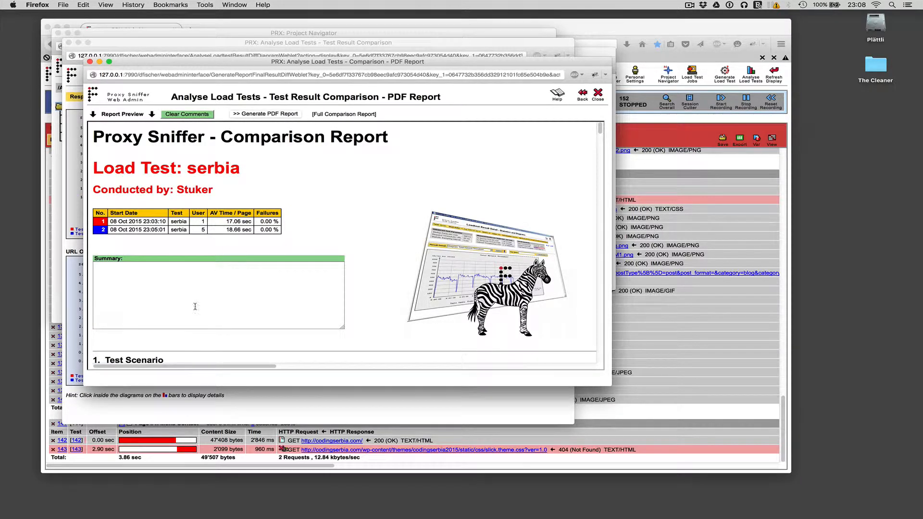
pyautogui.scroll(-15, 159, 332)
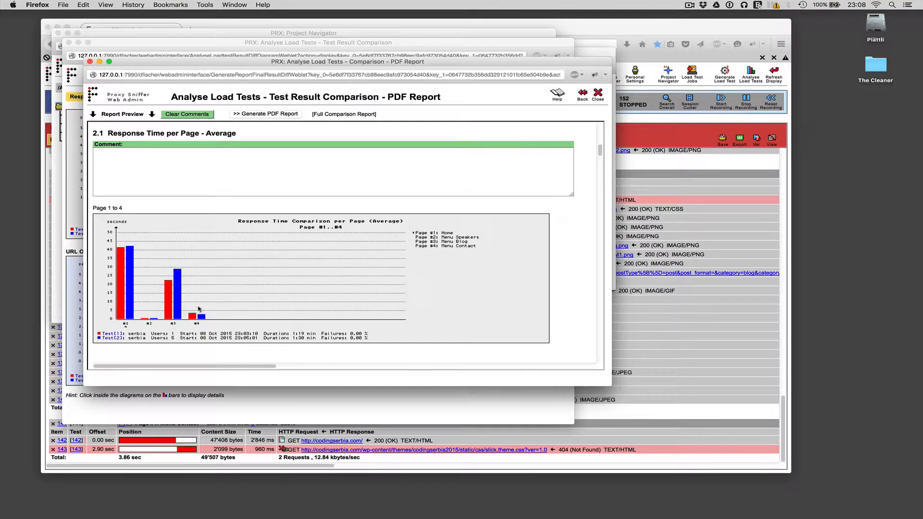
pyautogui.scroll(-10, 169, 315)
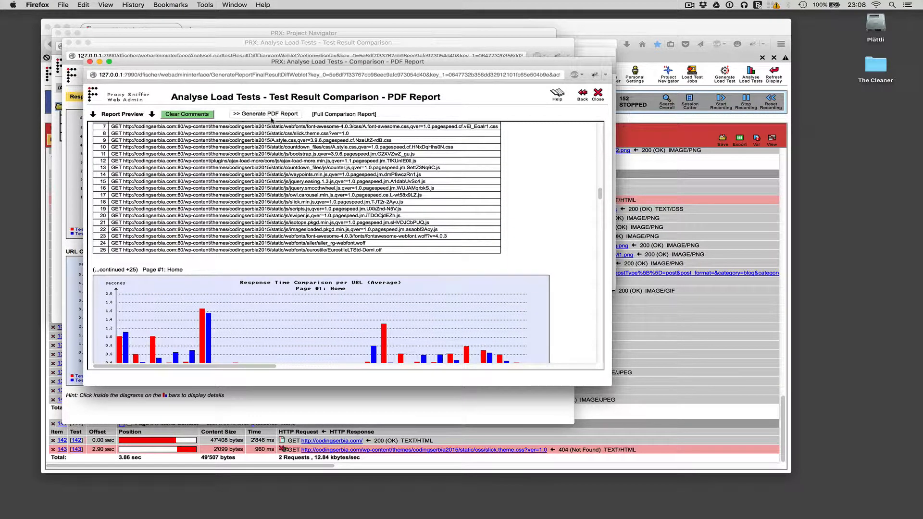
pyautogui.click(270, 117)
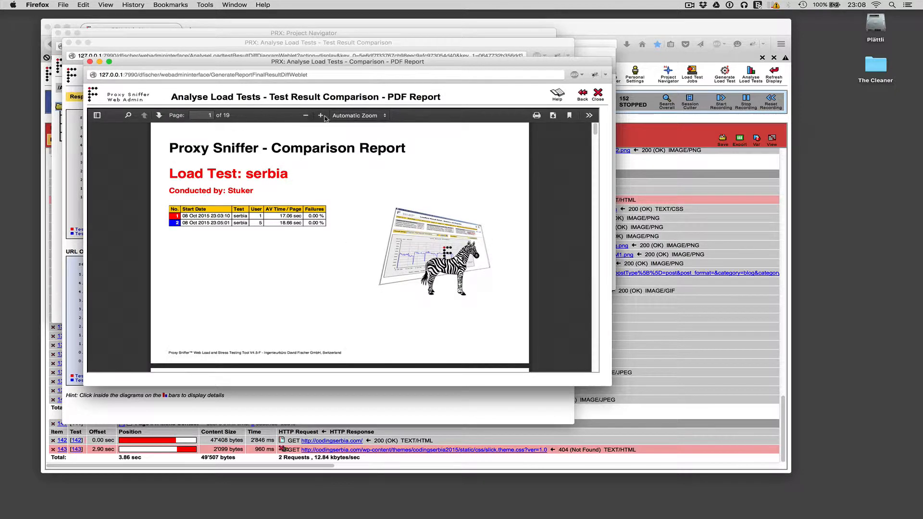
# - Page through the generated PDF comparison report to the Performance Overview section, and close the report and comparison windows
pyautogui.click(596, 338)
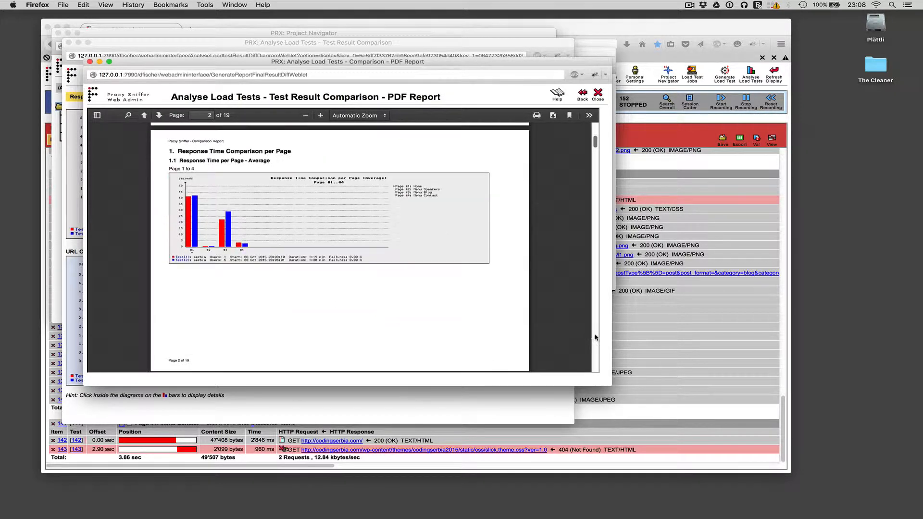
pyautogui.click(596, 338)
pyautogui.click(596, 338)
pyautogui.click(595, 338)
pyautogui.click(595, 338)
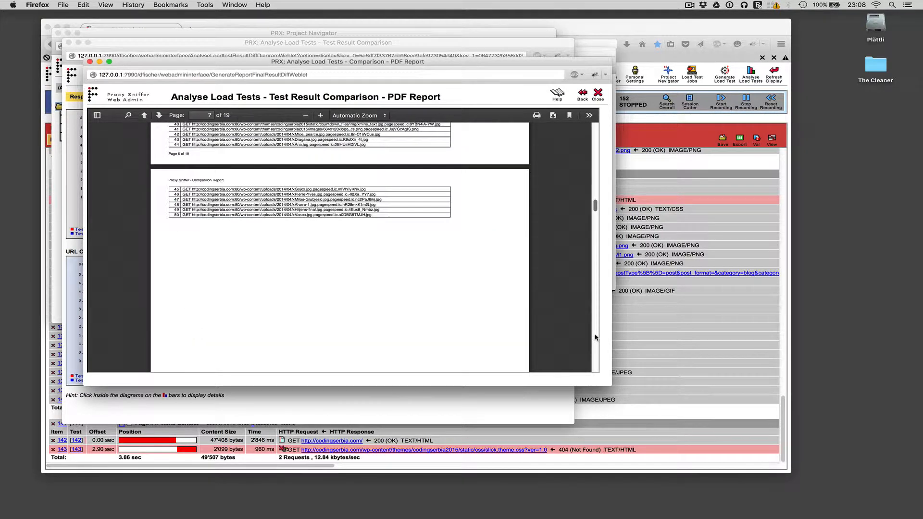
pyautogui.click(595, 338)
pyautogui.click(595, 338)
pyautogui.click(595, 338)
pyautogui.click(596, 338)
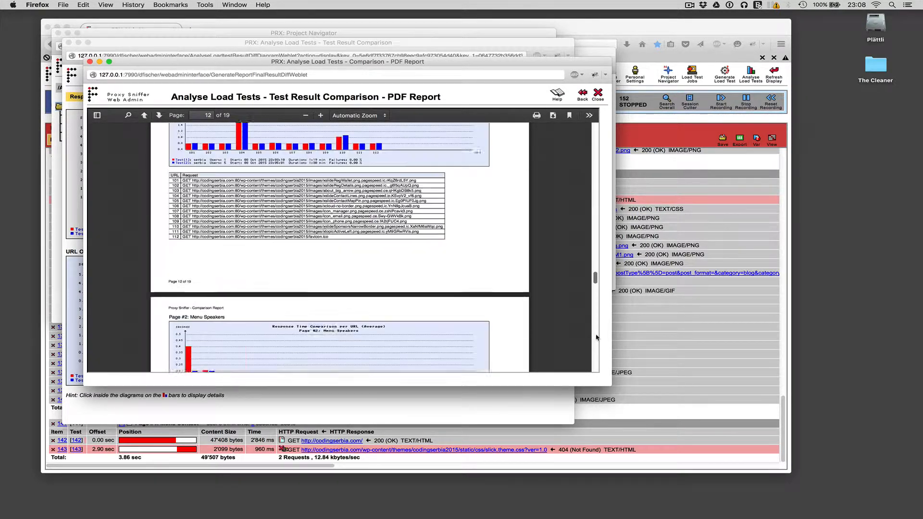
pyautogui.click(596, 338)
pyautogui.click(597, 349)
pyautogui.click(598, 356)
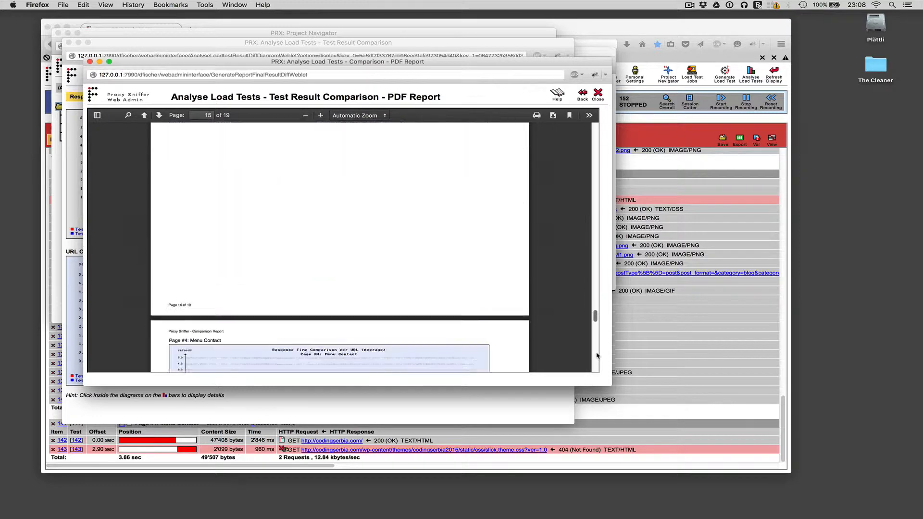
pyautogui.click(598, 356)
pyautogui.click(600, 367)
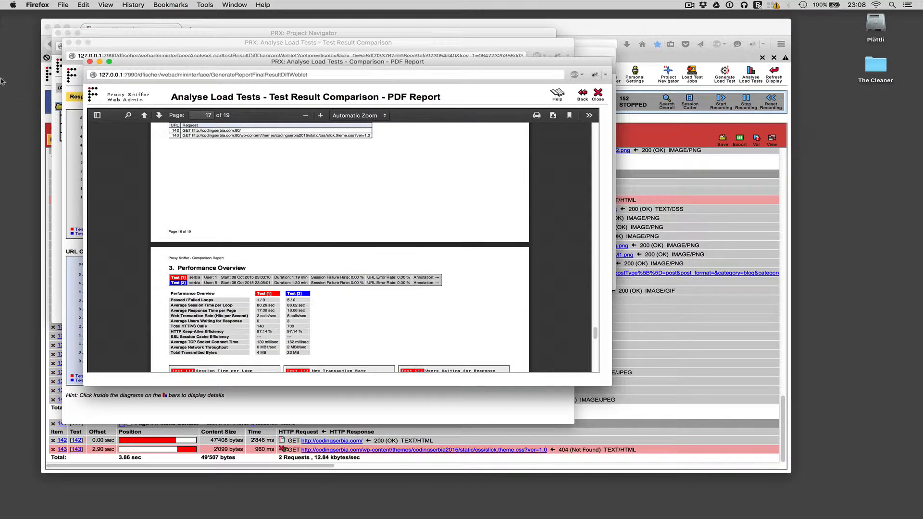
pyautogui.click(91, 61)
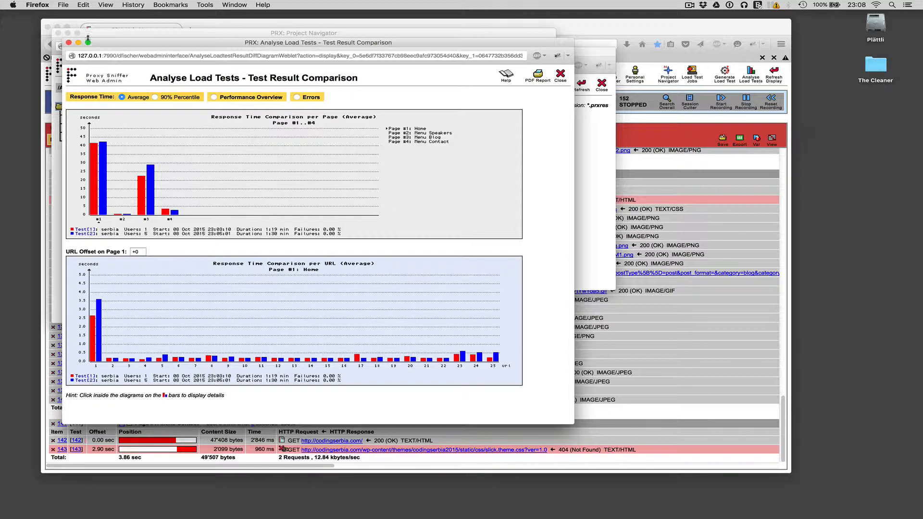
pyautogui.click(68, 43)
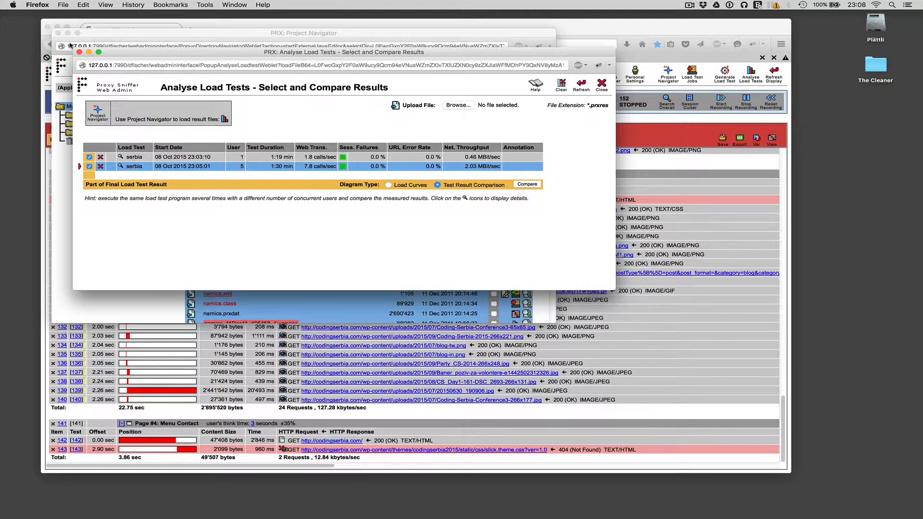